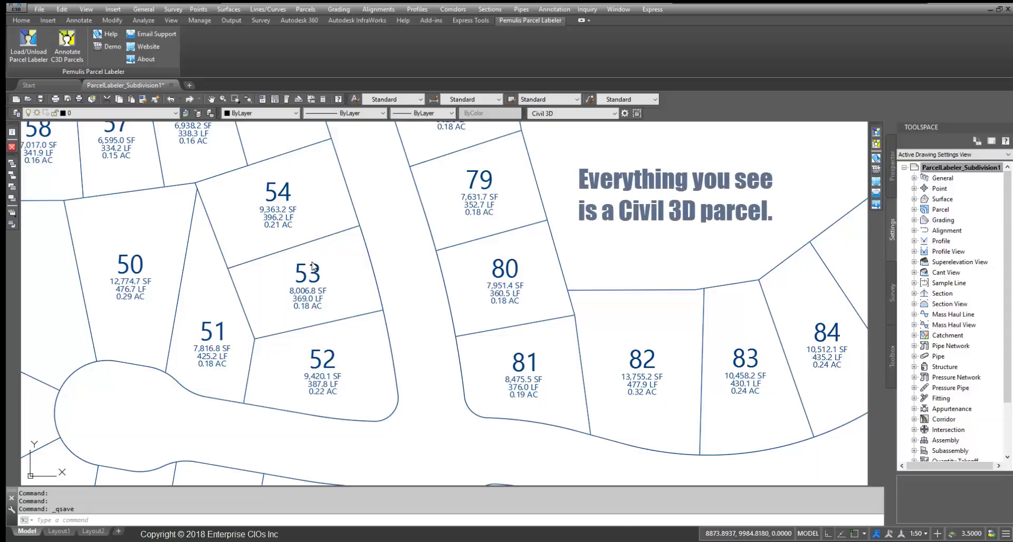
# LIST parcel 53 to confirm it is an AECC_PARCEL object
pyautogui.click(314, 265)
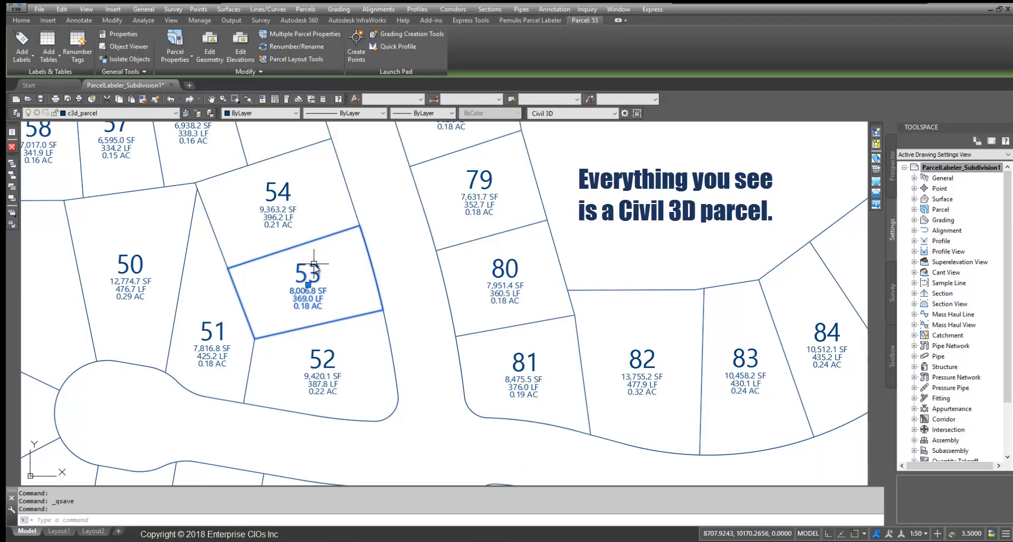
pyautogui.write('li')
pyautogui.press('Return')
pyautogui.moveTo(502, 92); pyautogui.dragTo(553, 91)
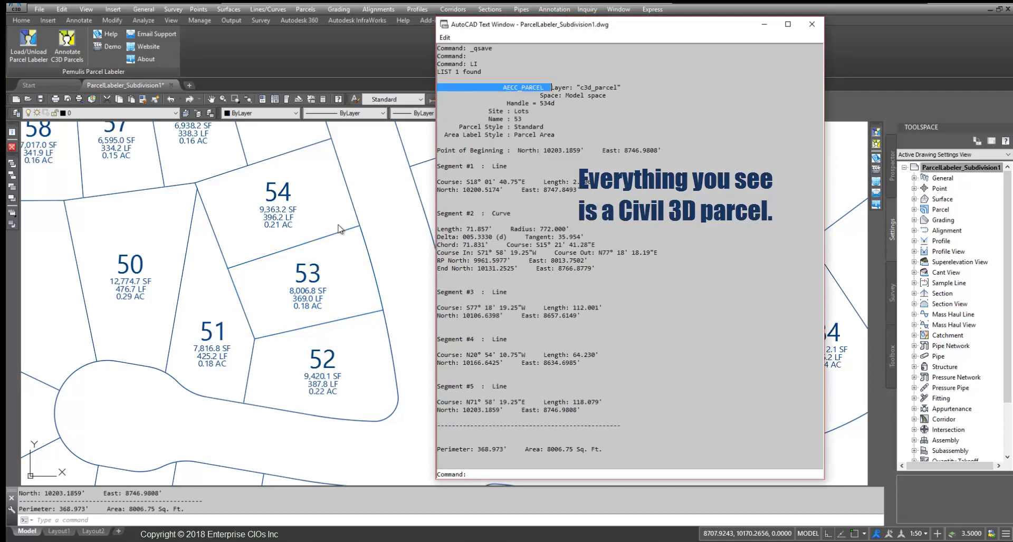
# LIST the two segments bordering parcel 53, showing their AECC_PARCEL_SEGMENT type and layers
pyautogui.press('F2')
pyautogui.moveTo(352, 213); pyautogui.dragTo(336, 232)
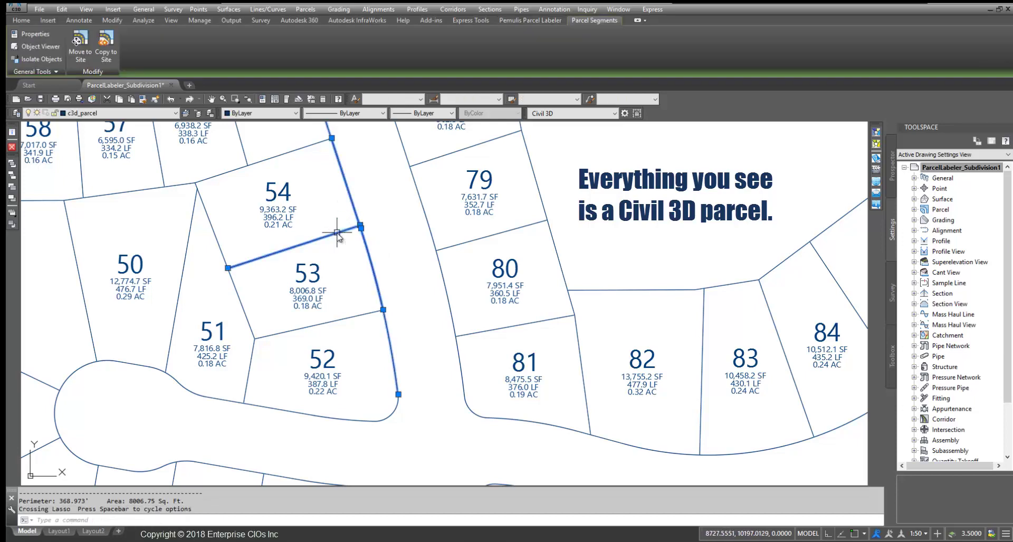
pyautogui.write('li')
pyautogui.press('Return')
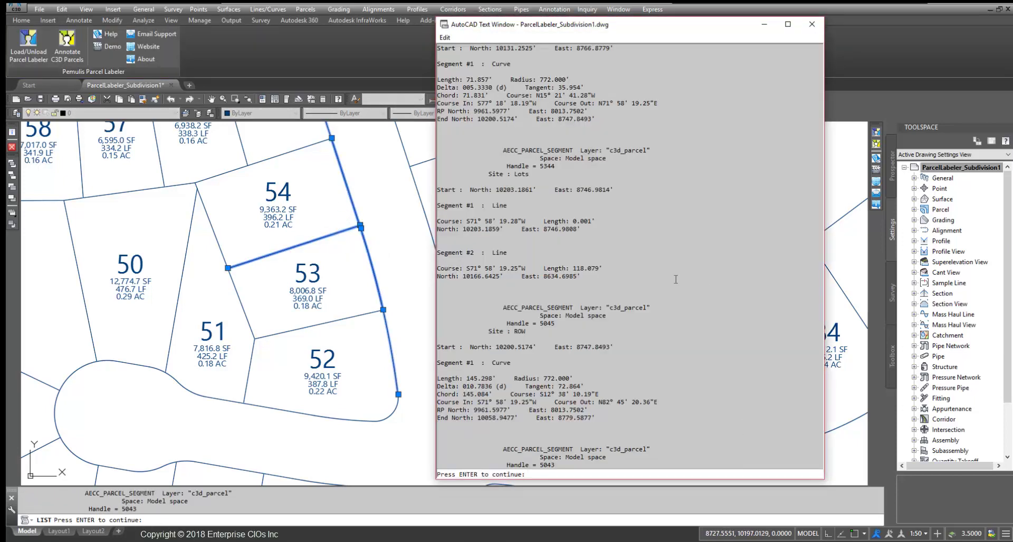
pyautogui.moveTo(500, 151); pyautogui.dragTo(585, 153)
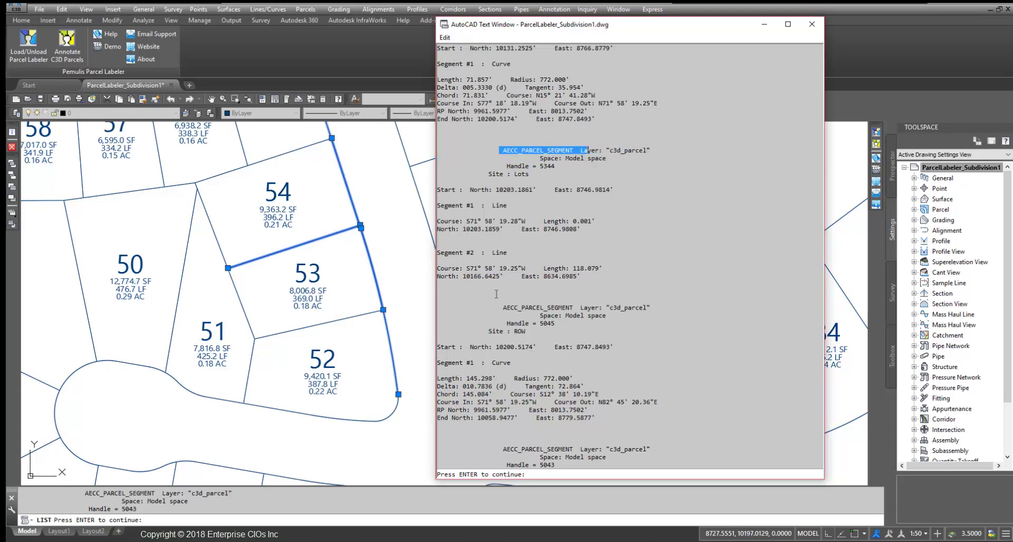
pyautogui.moveTo(500, 308); pyautogui.dragTo(607, 316)
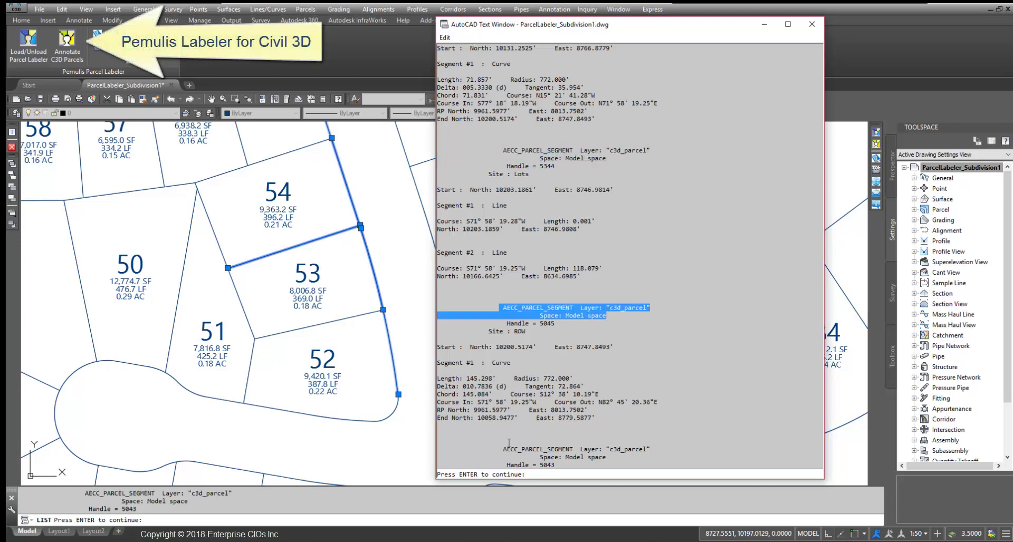
pyautogui.moveTo(502, 450); pyautogui.dragTo(595, 458)
pyautogui.press('Return')
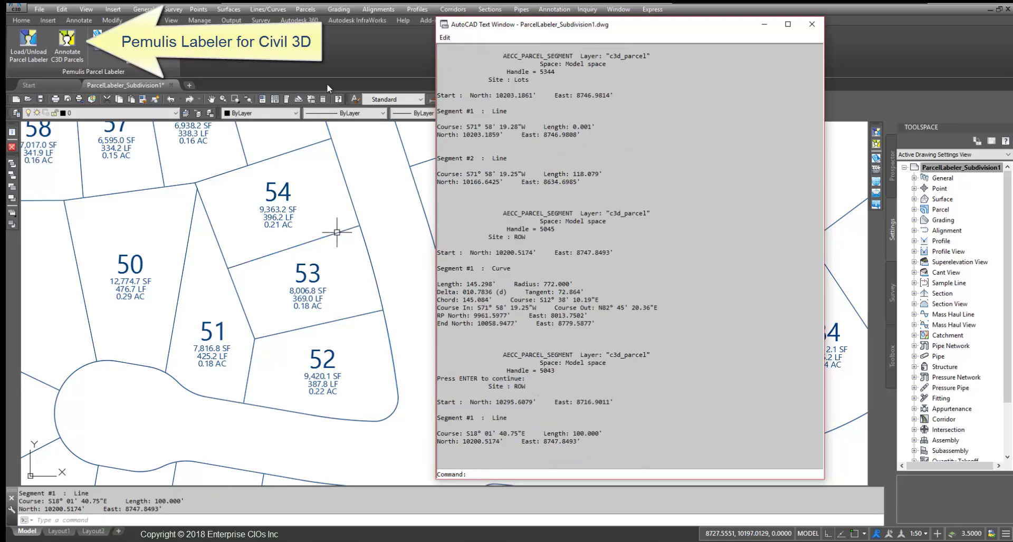
# Run Pemulis Annotate C3D Parcels with every parcel left checked
pyautogui.click(245, 68)
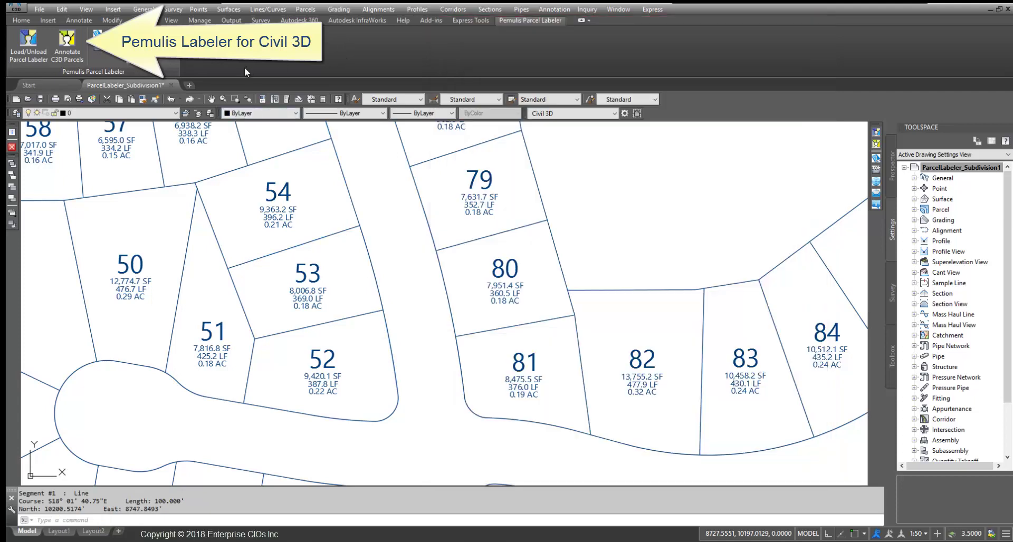
pyautogui.click(67, 48)
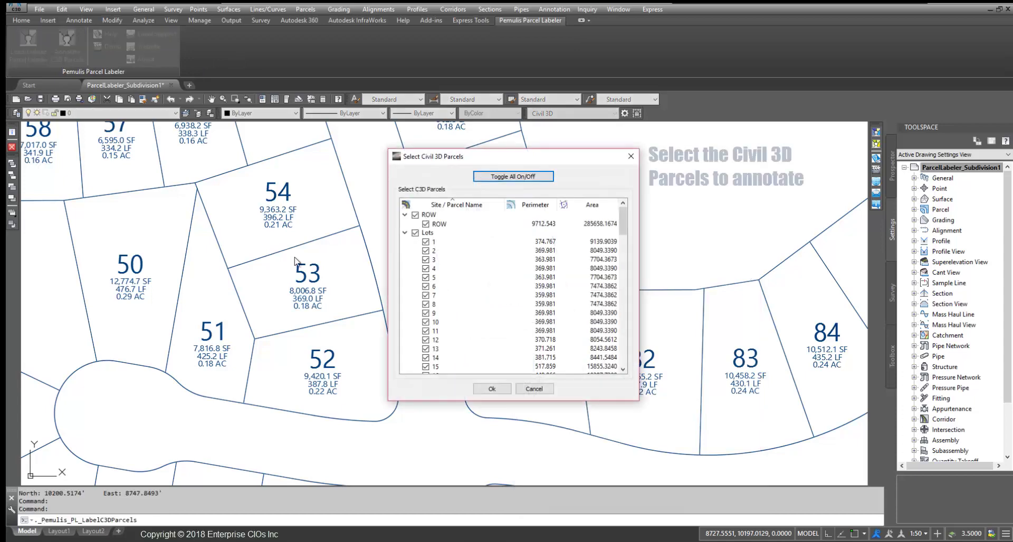
pyautogui.moveTo(623, 221); pyautogui.dragTo(633, 348)
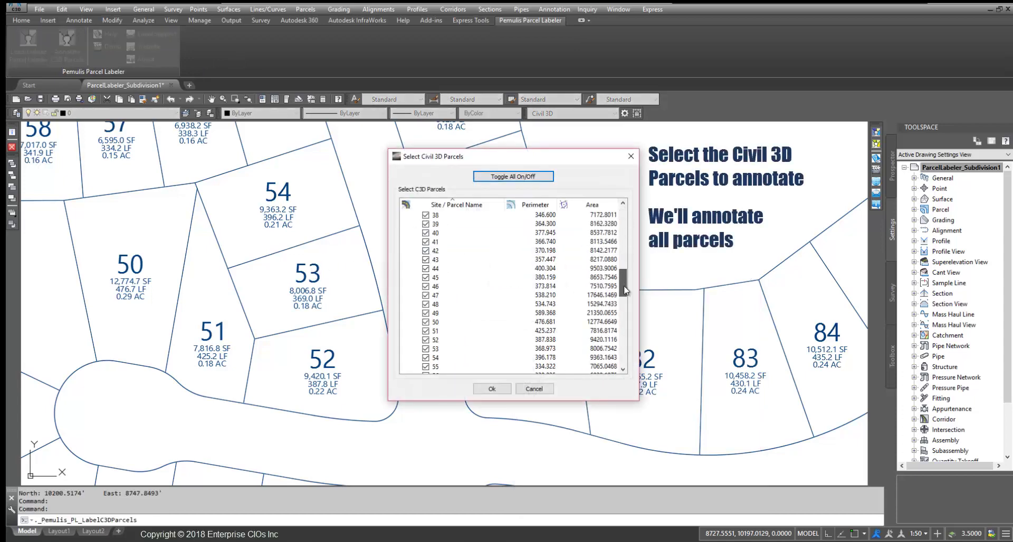
pyautogui.click(491, 389)
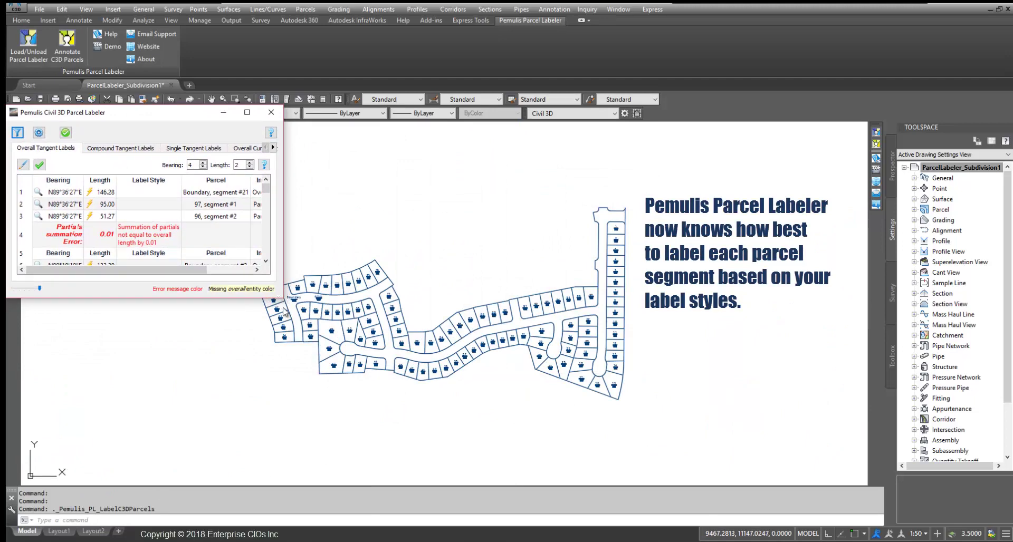
# Enlarge the labeler window, zoom into the lots, and annotate every segment with bearing/distance and curve labels
pyautogui.moveTo(281, 297); pyautogui.dragTo(298, 454)
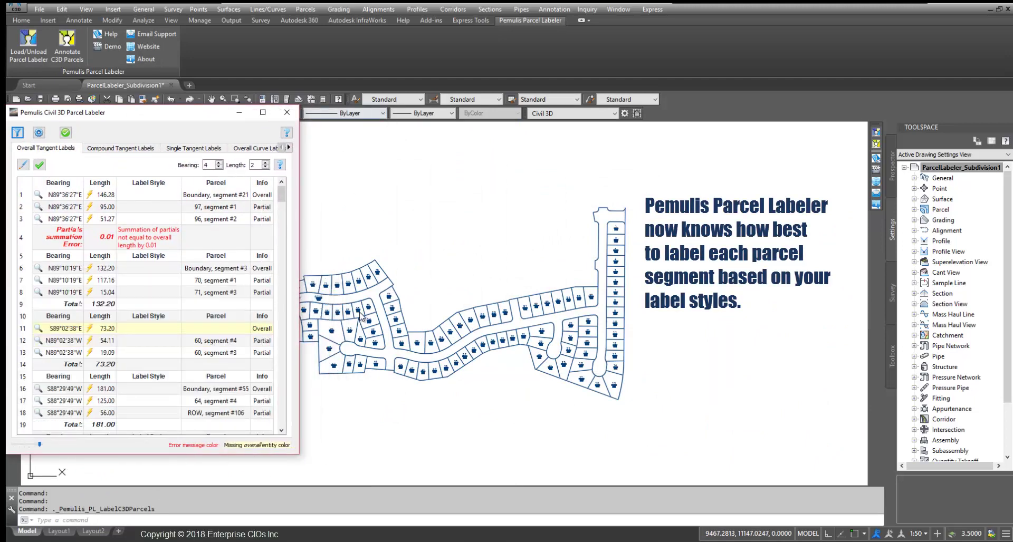
pyautogui.scroll(1, 368, 315)
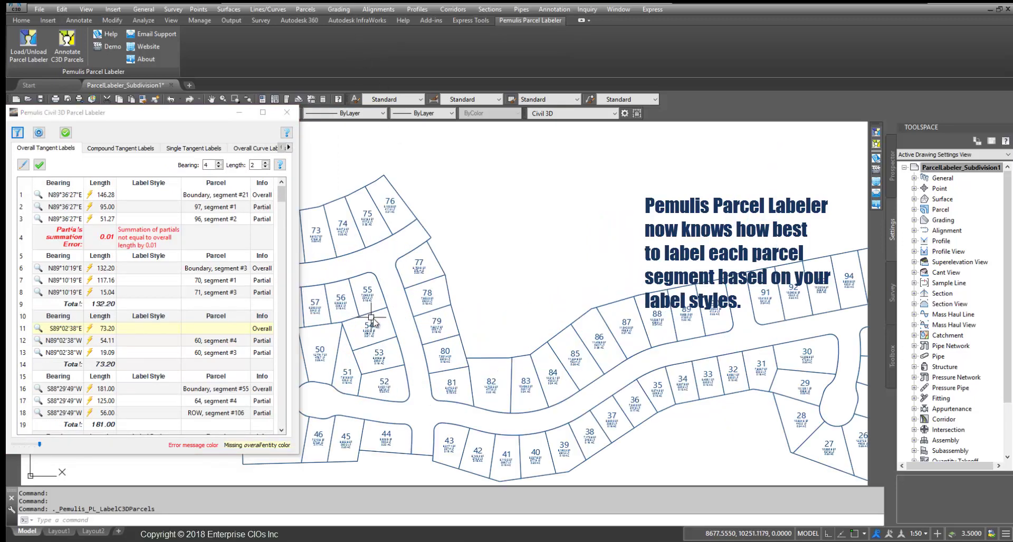
pyautogui.scroll(3, 448, 295)
pyautogui.scroll(2, 496, 277)
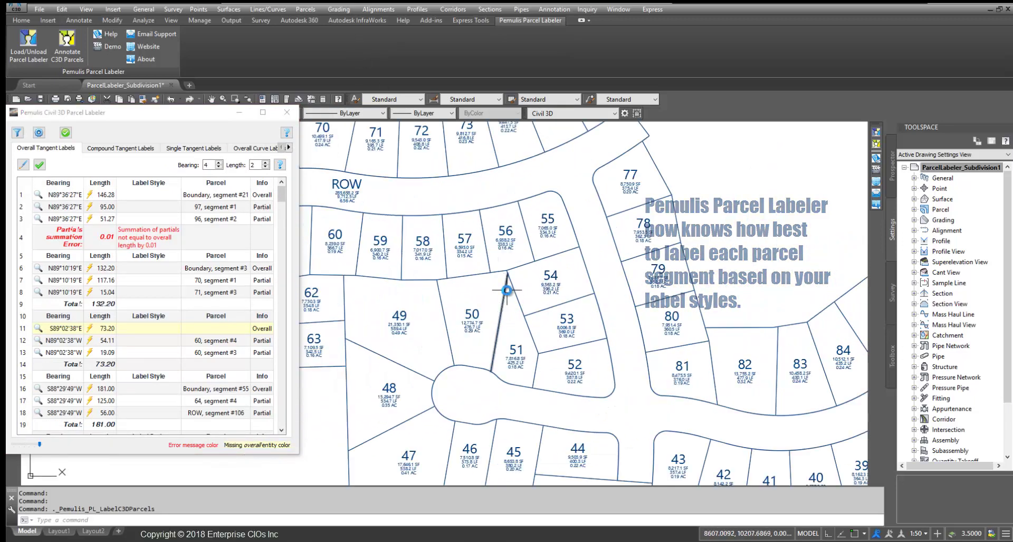
pyautogui.scroll(2, 504, 285)
pyautogui.moveTo(527, 280); pyautogui.dragTo(606, 278, button='middle')
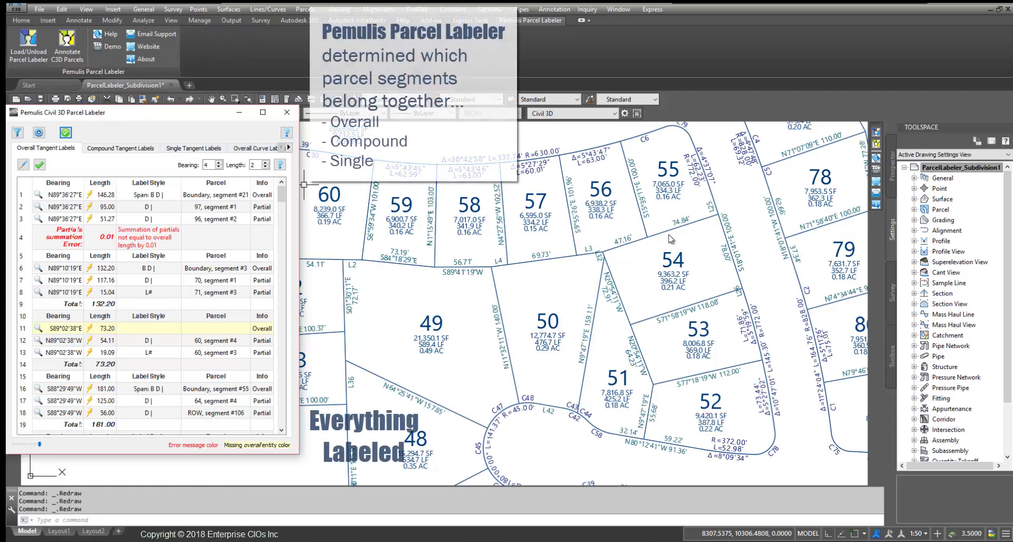
# Pan across lots 36–43, 53–55 and 77–86 to check the new overall labels
pyautogui.scroll(-4, 584, 243)
pyautogui.scroll(5, 621, 245)
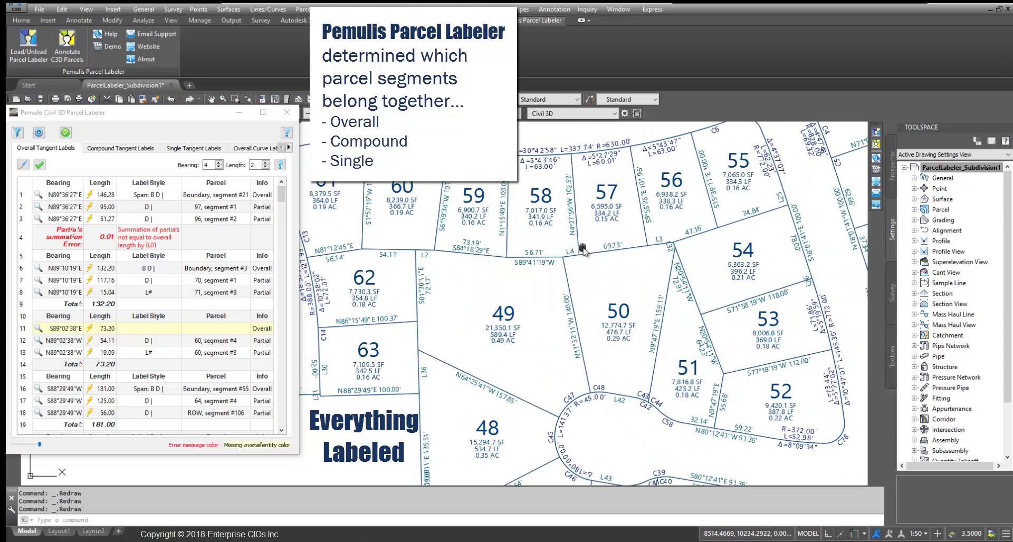
pyautogui.moveTo(538, 334); pyautogui.dragTo(463, 384, button='middle')
pyautogui.moveTo(586, 271); pyautogui.dragTo(491, 392, button='middle')
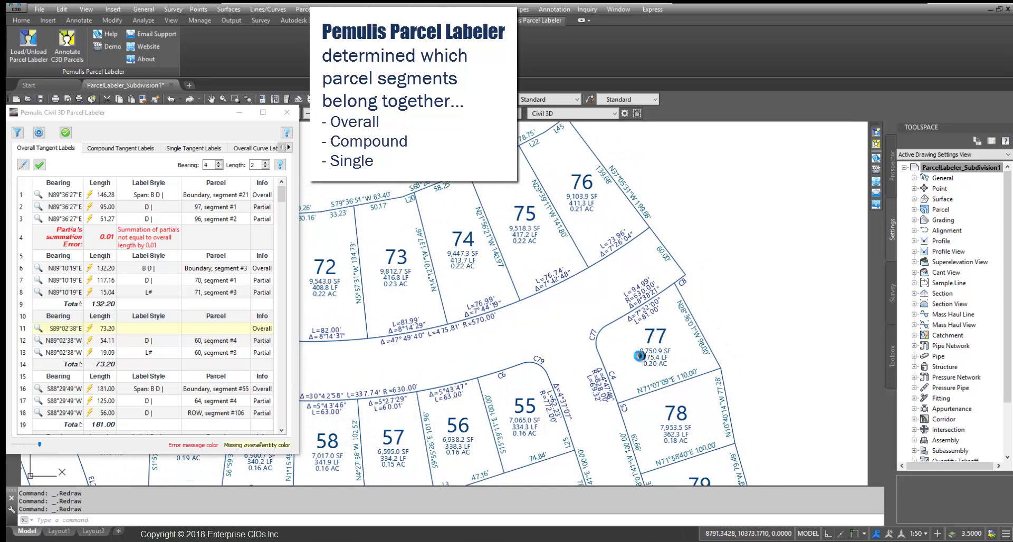
pyautogui.moveTo(640, 356); pyautogui.dragTo(481, 216, button='middle')
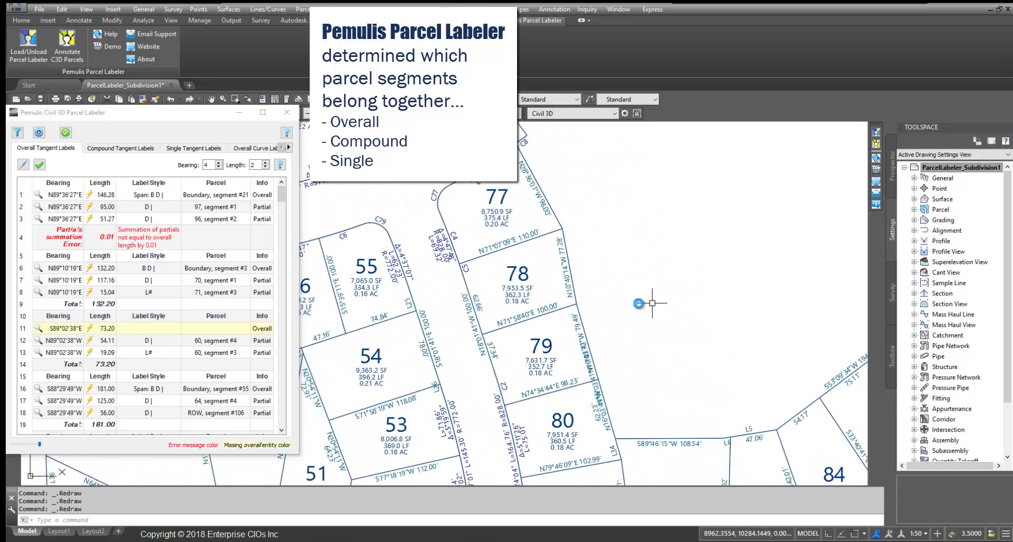
pyautogui.moveTo(576, 340); pyautogui.dragTo(521, 210, button='middle')
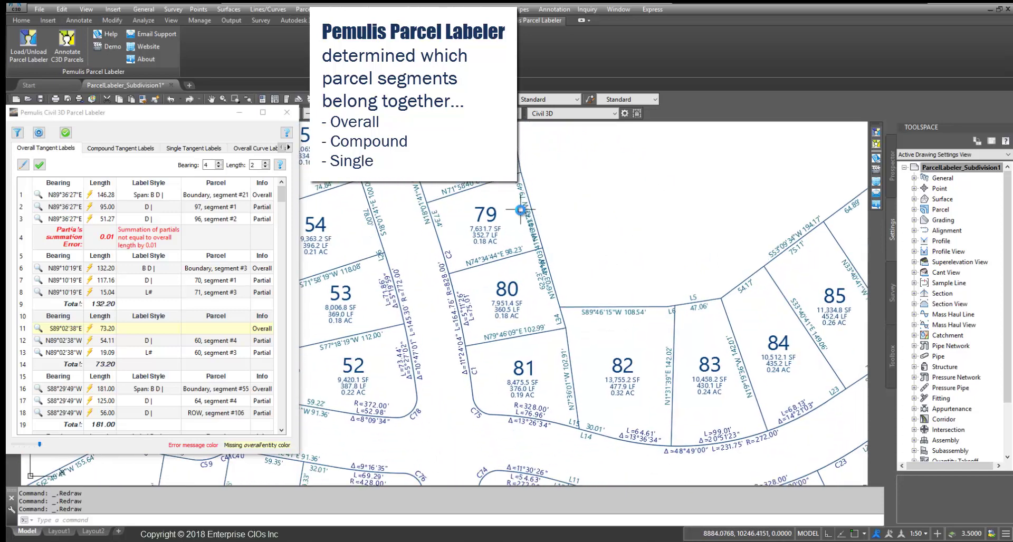
pyautogui.moveTo(622, 412); pyautogui.dragTo(462, 306, button='middle')
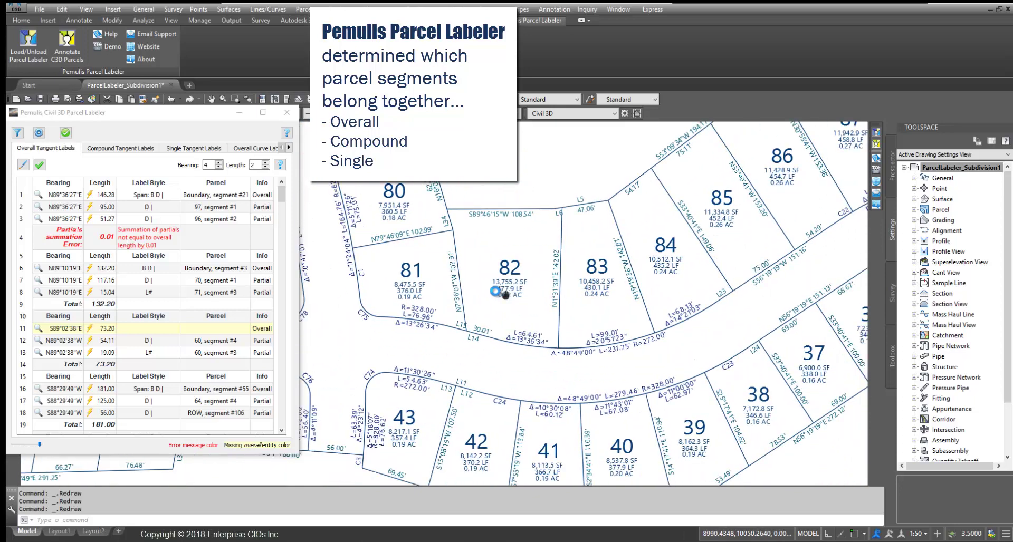
pyautogui.moveTo(391, 256); pyautogui.dragTo(464, 302, button='middle')
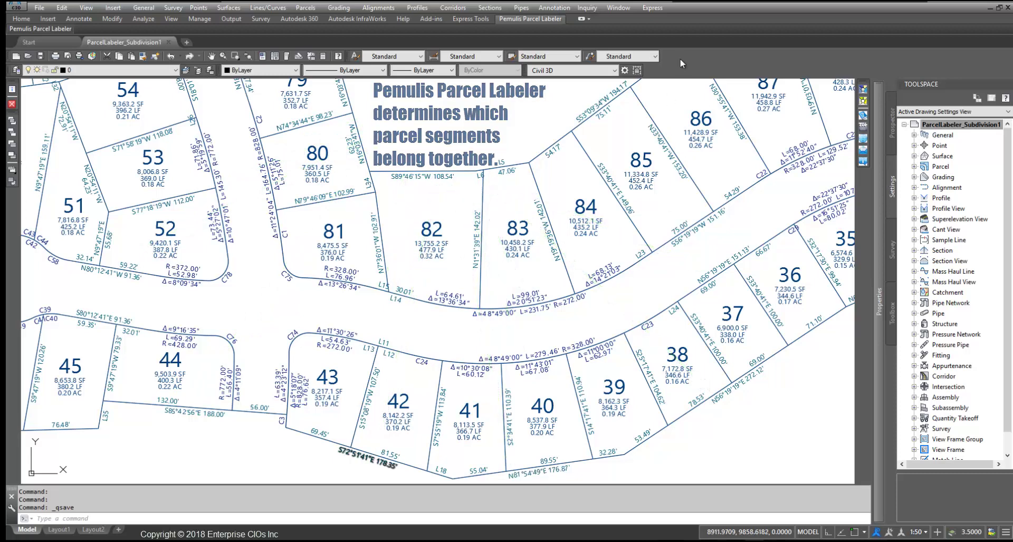
# Pan from lots 82–92 through lots 28–5 up to lots 1–2 to inspect labels
pyautogui.moveTo(671, 189)
pyautogui.mouseDown(button='middle')
pyautogui.moveTo(446, 235)
pyautogui.moveTo(392, 271)
pyautogui.moveTo(319, 291)
pyautogui.mouseUp(button='middle')
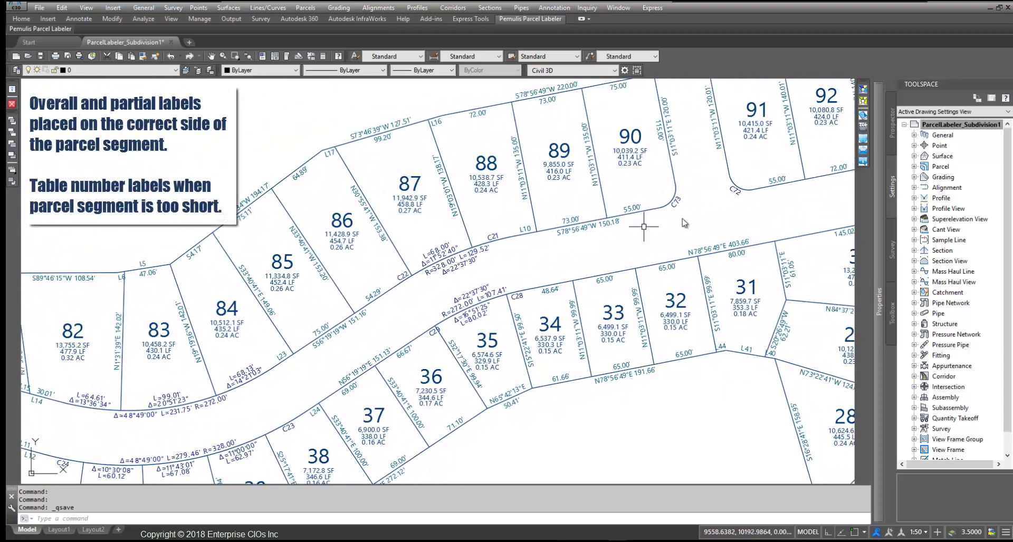
pyautogui.moveTo(749, 194)
pyautogui.mouseDown(button='middle')
pyautogui.moveTo(645, 213)
pyautogui.moveTo(579, 240)
pyautogui.moveTo(622, 235)
pyautogui.mouseUp(button='middle')
pyautogui.moveTo(726, 204)
pyautogui.mouseDown(button='middle')
pyautogui.moveTo(669, 229)
pyautogui.moveTo(626, 220)
pyautogui.moveTo(518, 107)
pyautogui.mouseUp(button='middle')
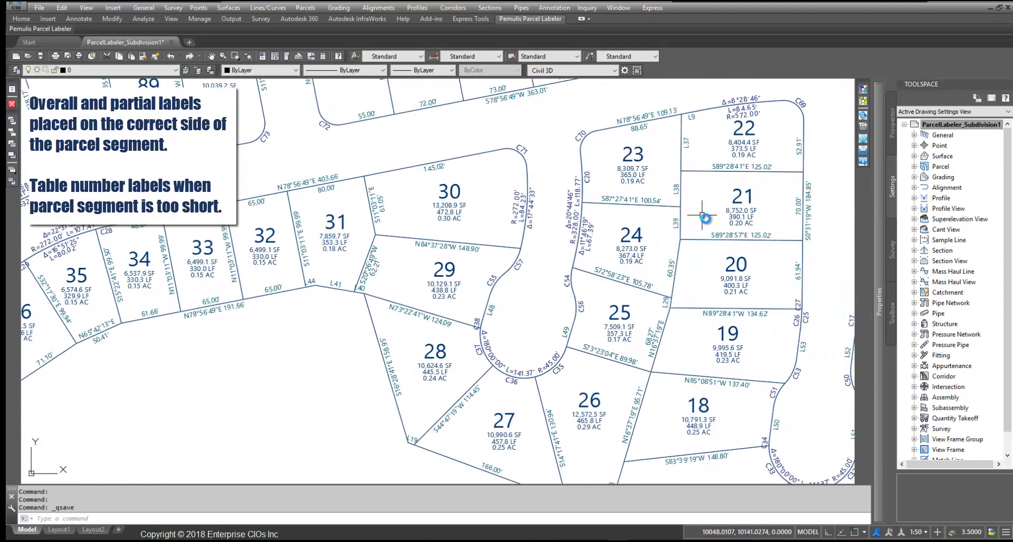
pyautogui.moveTo(724, 231)
pyautogui.mouseDown(button='middle')
pyautogui.moveTo(583, 208)
pyautogui.moveTo(431, 206)
pyautogui.mouseUp(button='middle')
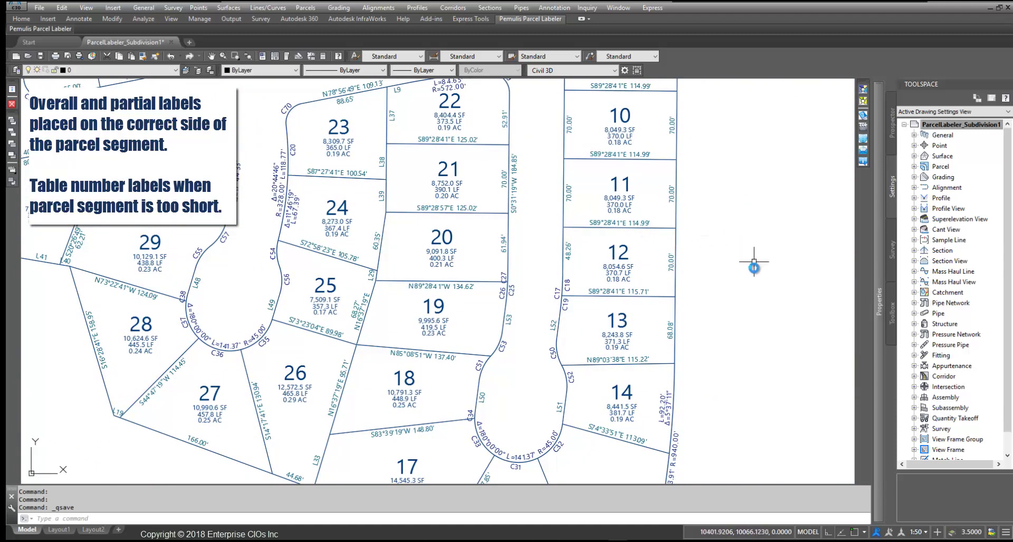
pyautogui.moveTo(754, 267)
pyautogui.mouseDown(button='middle')
pyautogui.moveTo(731, 271)
pyautogui.moveTo(704, 148)
pyautogui.moveTo(715, 210)
pyautogui.moveTo(701, 345)
pyautogui.mouseUp(button='middle')
pyautogui.moveTo(681, 134)
pyautogui.mouseDown(button='middle')
pyautogui.moveTo(723, 226)
pyautogui.moveTo(737, 299)
pyautogui.mouseUp(button='middle')
pyautogui.moveTo(737, 155)
pyautogui.mouseDown(button='middle')
pyautogui.moveTo(764, 215)
pyautogui.moveTo(770, 267)
pyautogui.mouseUp(button='middle')
pyautogui.moveTo(780, 102)
pyautogui.mouseDown(button='middle')
pyautogui.moveTo(754, 225)
pyautogui.moveTo(750, 139)
pyautogui.moveTo(749, 246)
pyautogui.mouseUp(button='middle')
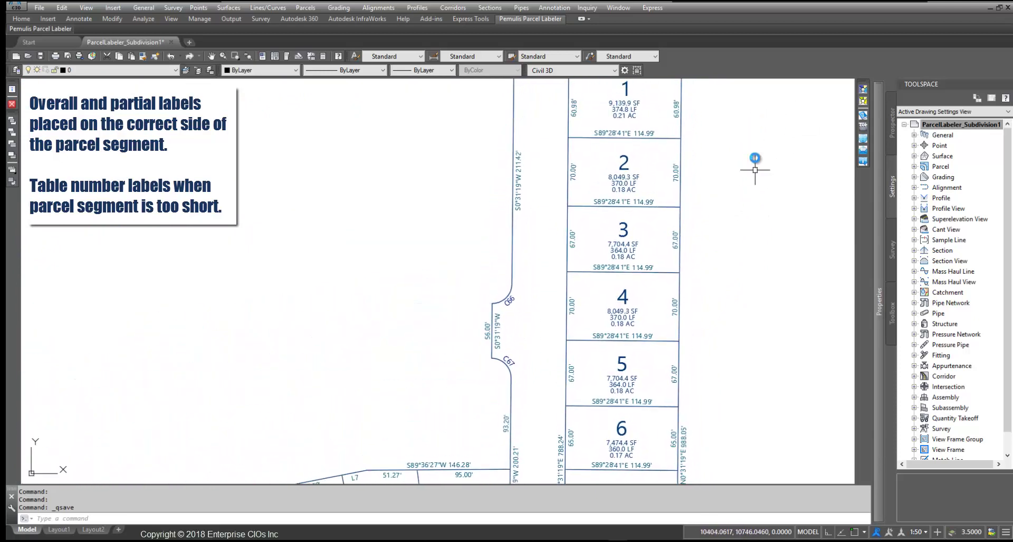
pyautogui.moveTo(744, 123)
pyautogui.mouseDown(button='middle')
pyautogui.moveTo(731, 157)
pyautogui.moveTo(744, 248)
pyautogui.mouseUp(button='middle')
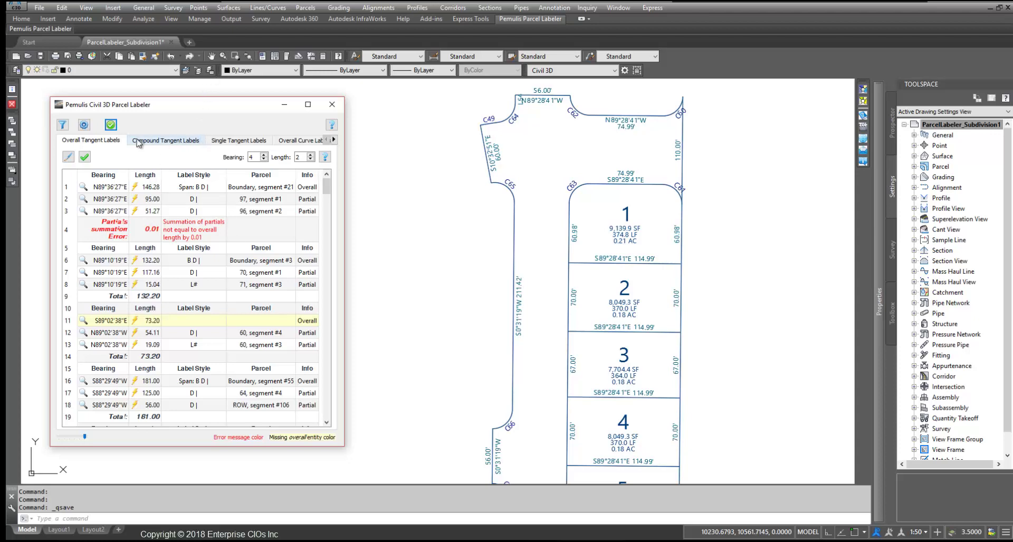
# Zoom to the S89°36'27"W 146.28' overall tangent and highlight its 95.00' and 51.27' parts
pyautogui.click(112, 189)
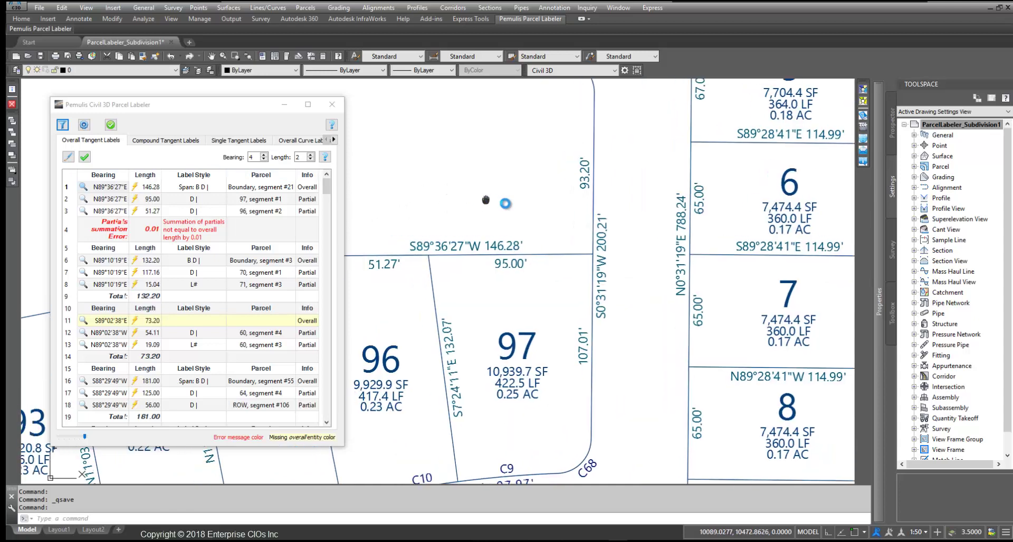
pyautogui.click(145, 188)
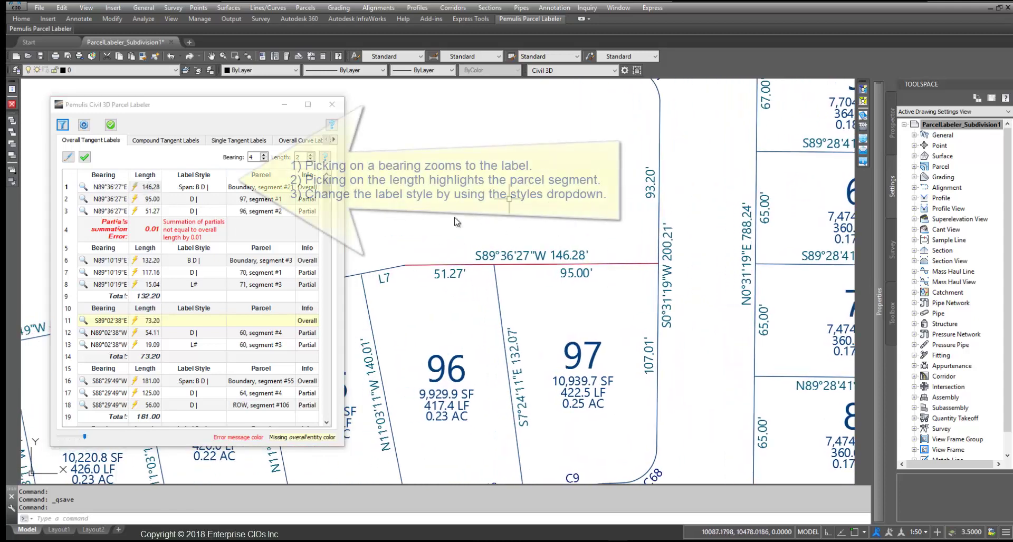
pyautogui.click(149, 199)
pyautogui.click(155, 211)
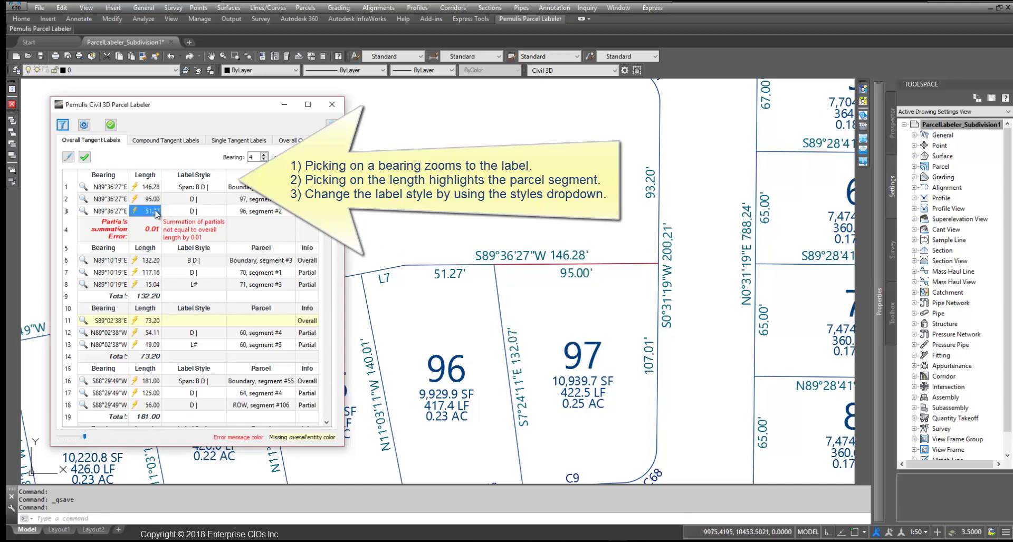
# Zoom to the S89°10'19"W 132.20' tangent and highlight its 117.16' and 15.04' parts
pyautogui.click(111, 266)
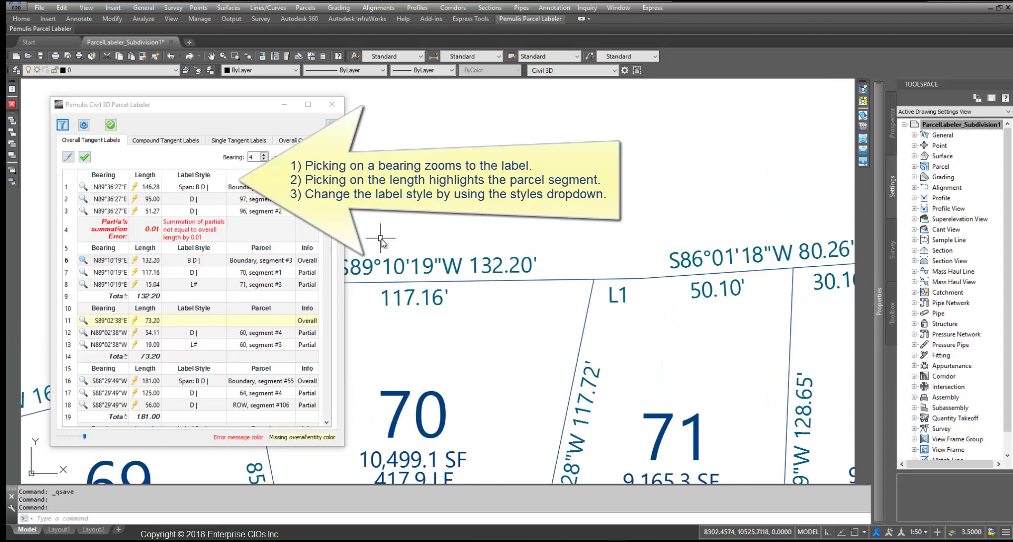
pyautogui.scroll(-1, 405, 241)
pyautogui.moveTo(405, 242); pyautogui.dragTo(483, 244, button='middle')
pyautogui.click(151, 260)
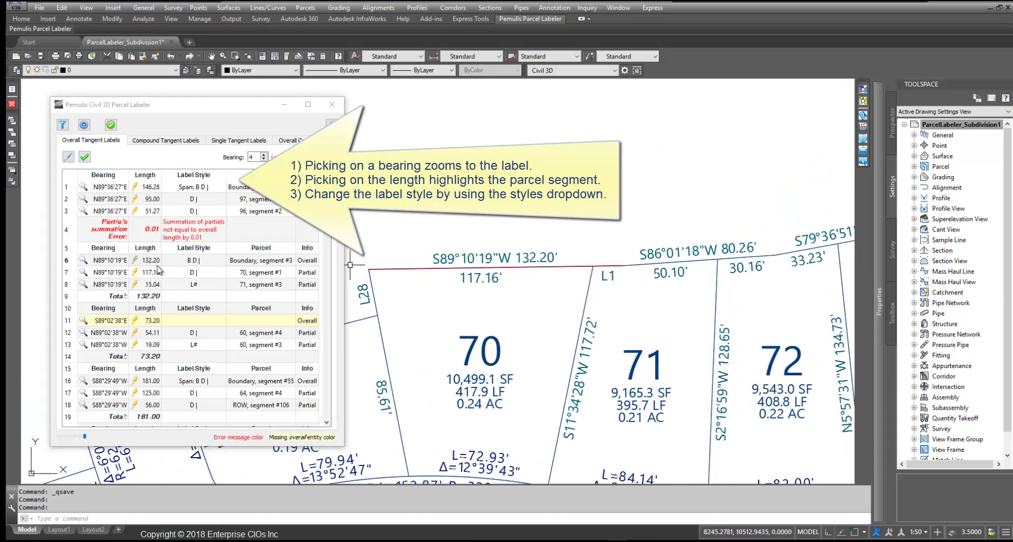
pyautogui.click(158, 271)
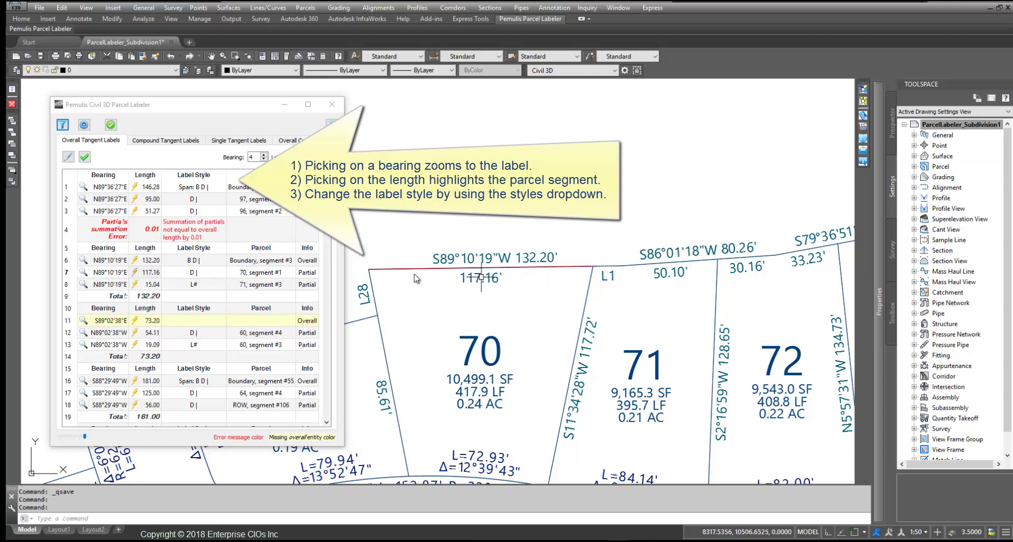
pyautogui.click(152, 286)
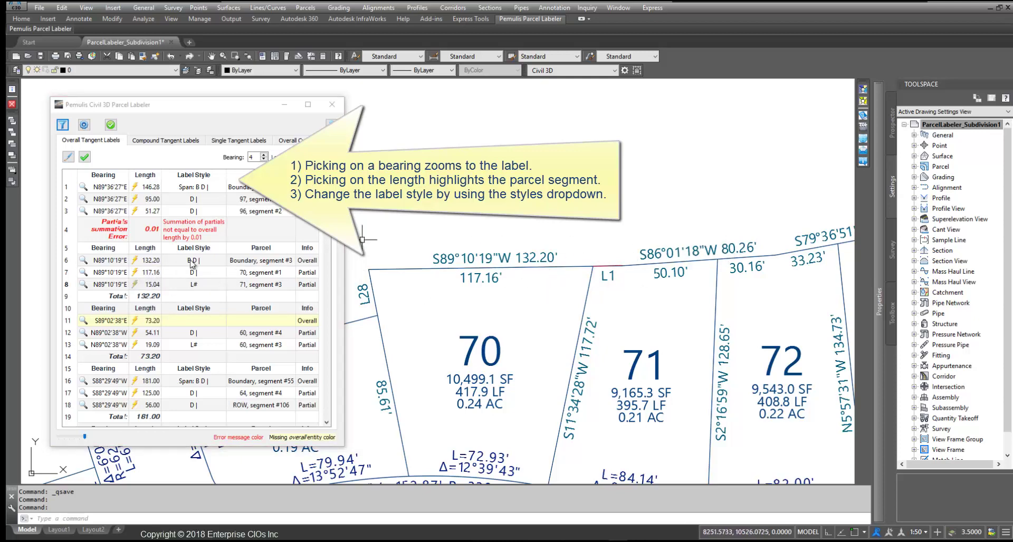
# On Compound Tangent Labels, highlight the N20°54'11"W 137.14 line and its 78.10 and 72.91 portions
pyautogui.click(169, 142)
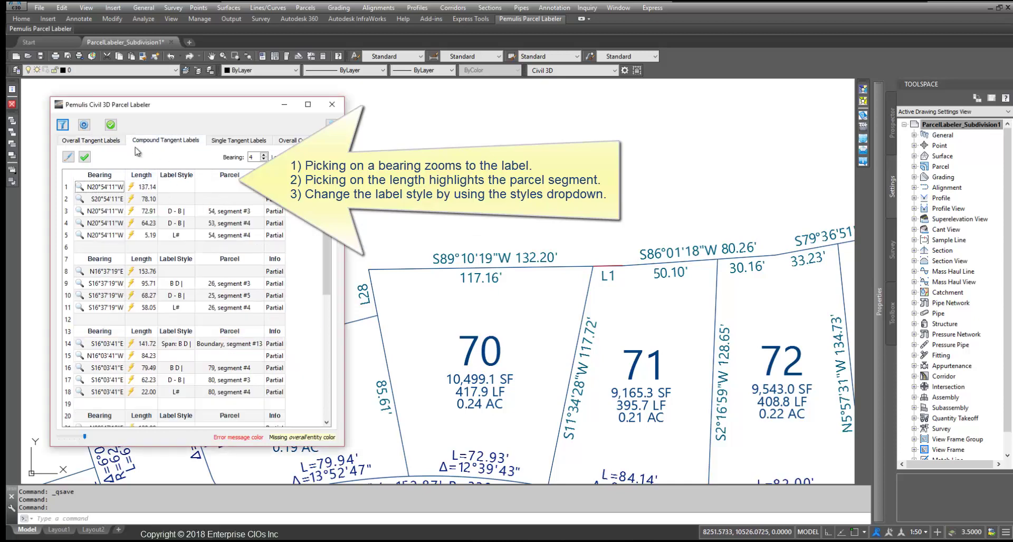
pyautogui.click(94, 188)
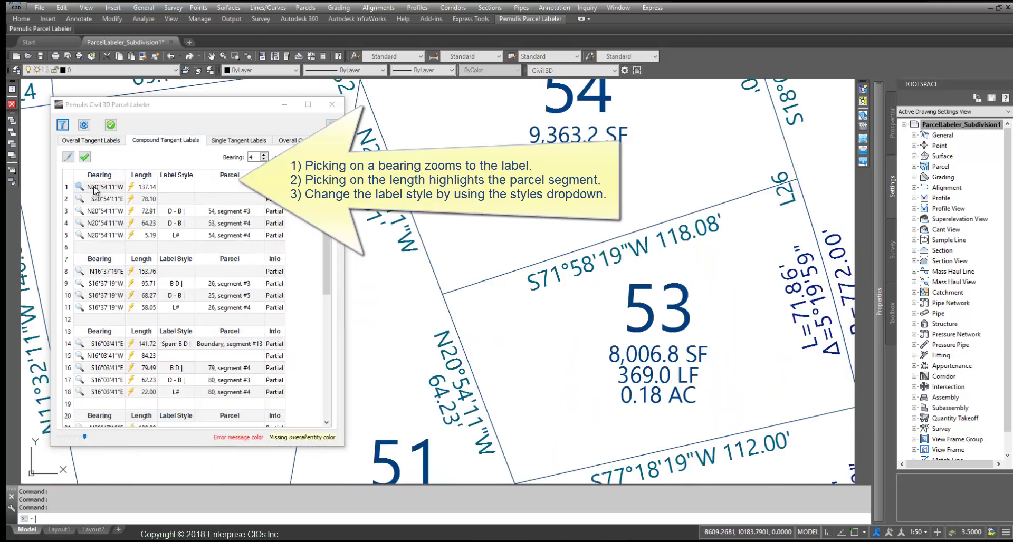
pyautogui.click(145, 187)
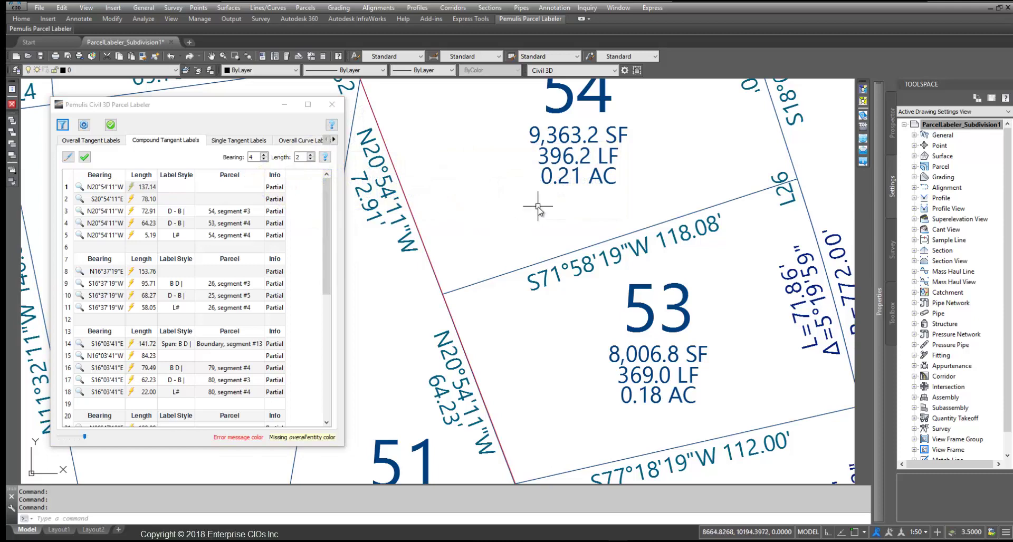
pyautogui.scroll(-3, 537, 206)
pyautogui.click(149, 187)
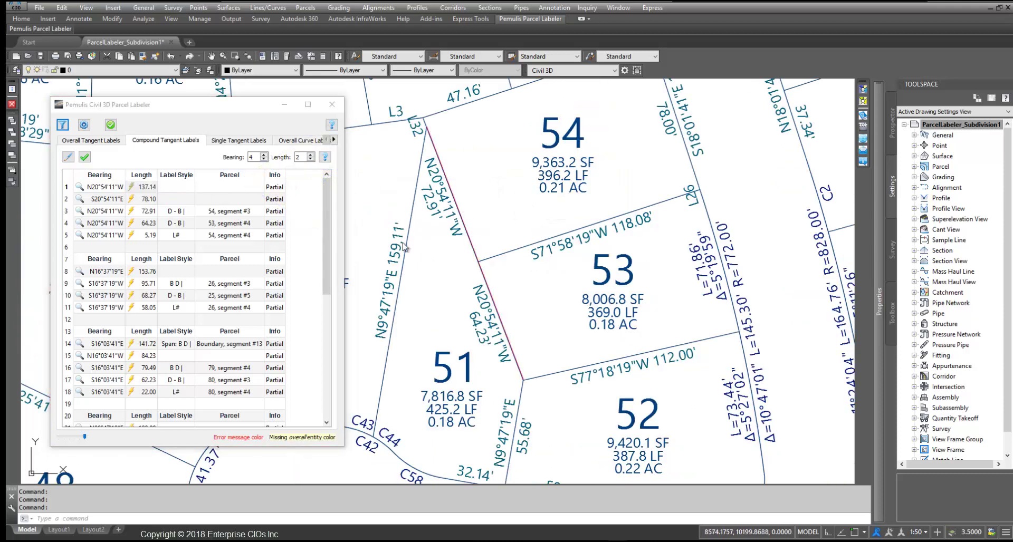
pyautogui.click(146, 199)
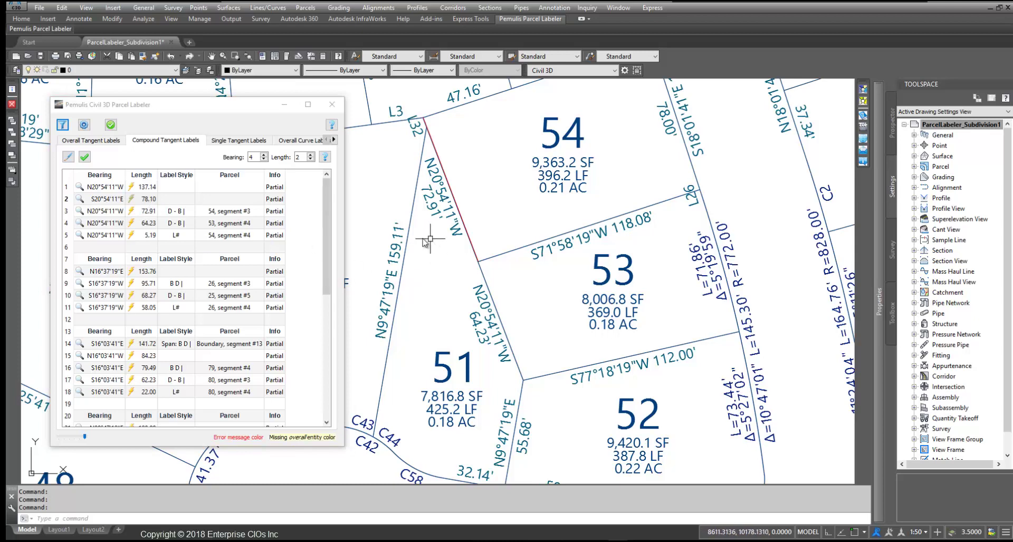
pyautogui.click(143, 211)
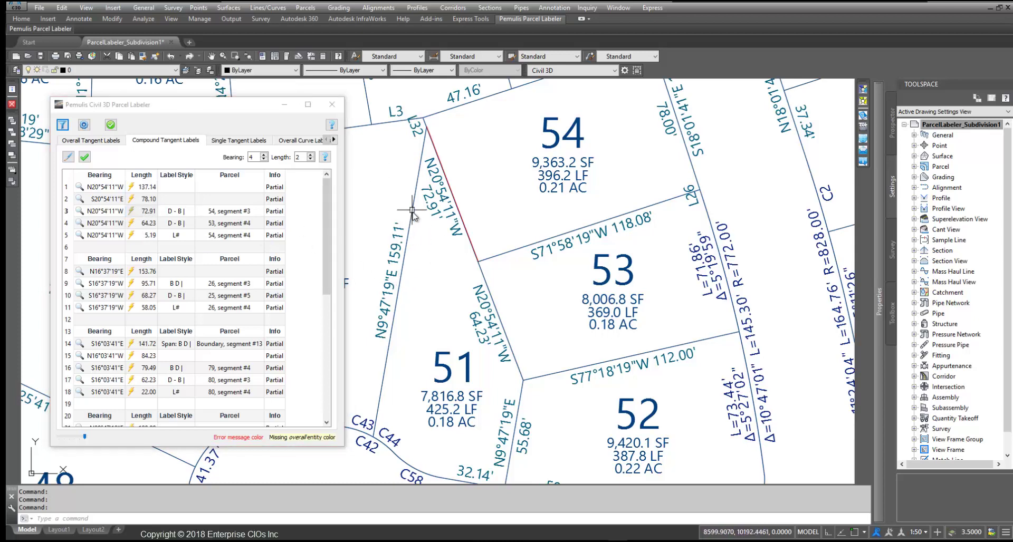
# On Single Tangent Labels, make the labeler semi-transparent and check the 108.54' and 56.71' segments
pyautogui.click(244, 142)
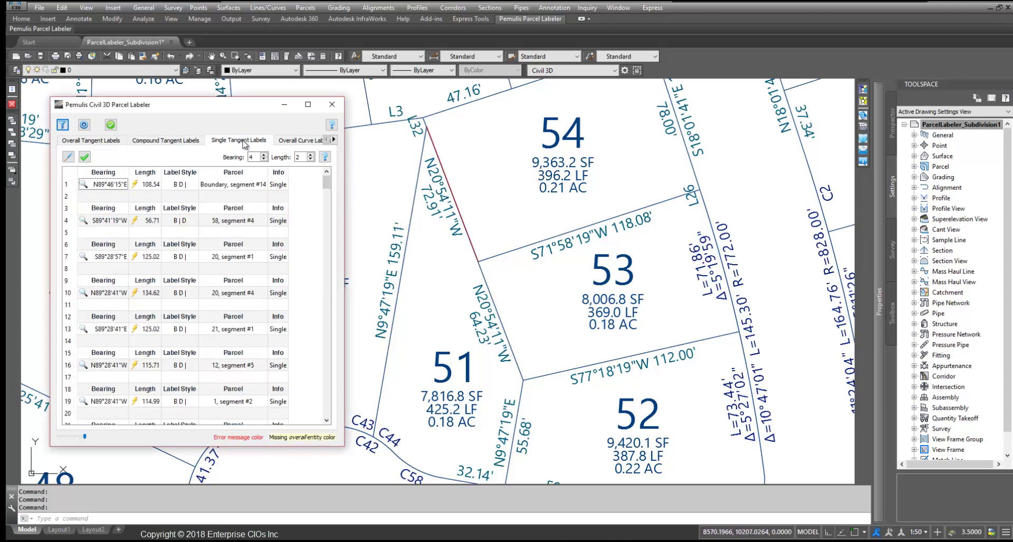
pyautogui.click(83, 184)
pyautogui.scroll(-2, 496, 206)
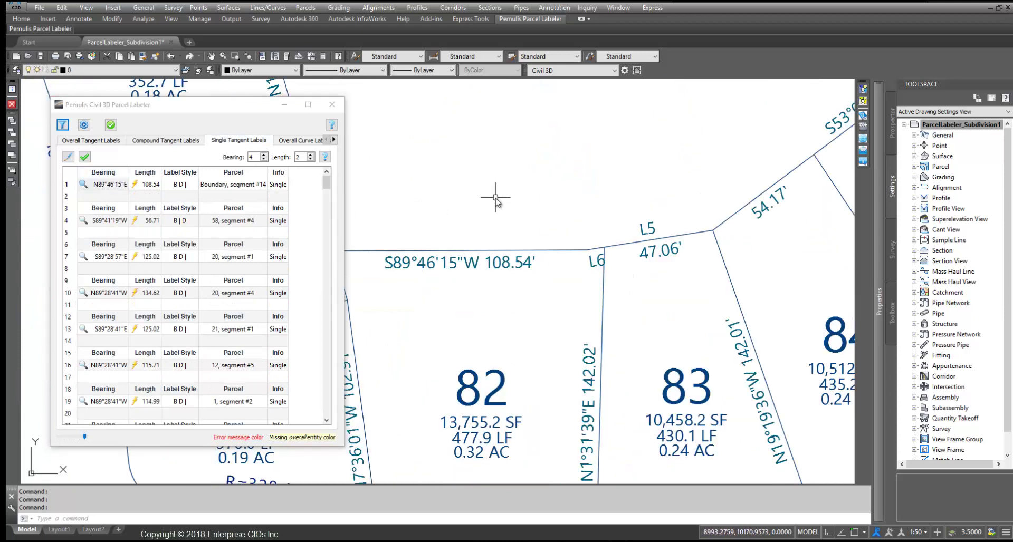
pyautogui.moveTo(78, 438); pyautogui.dragTo(73, 438)
pyautogui.moveTo(183, 113); pyautogui.dragTo(164, 93)
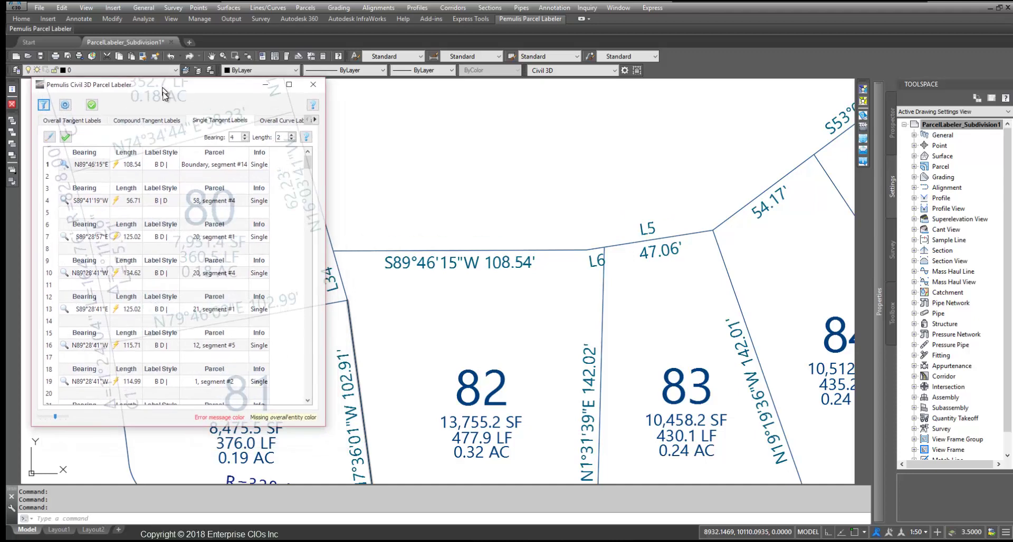
pyautogui.click(132, 168)
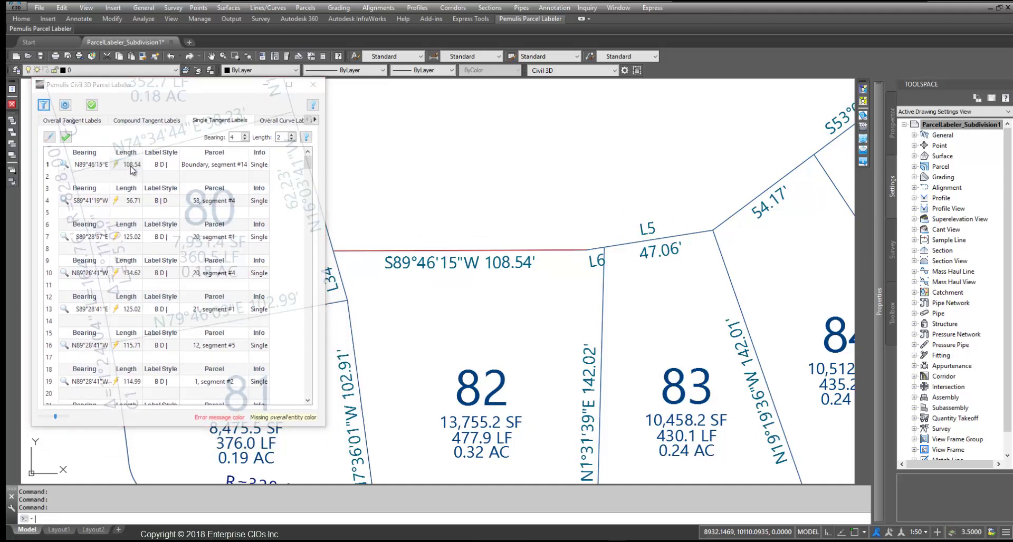
pyautogui.click(96, 205)
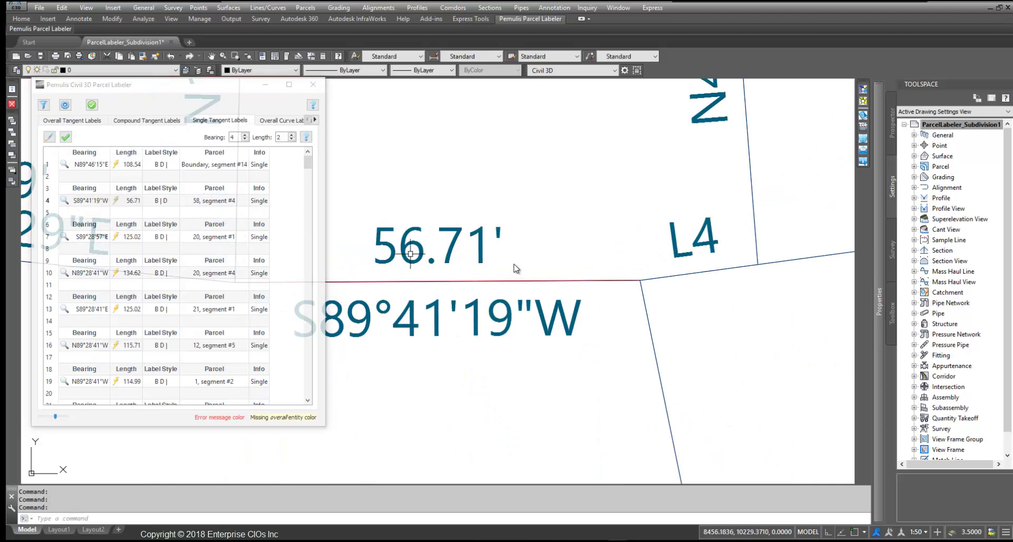
pyautogui.click(267, 120)
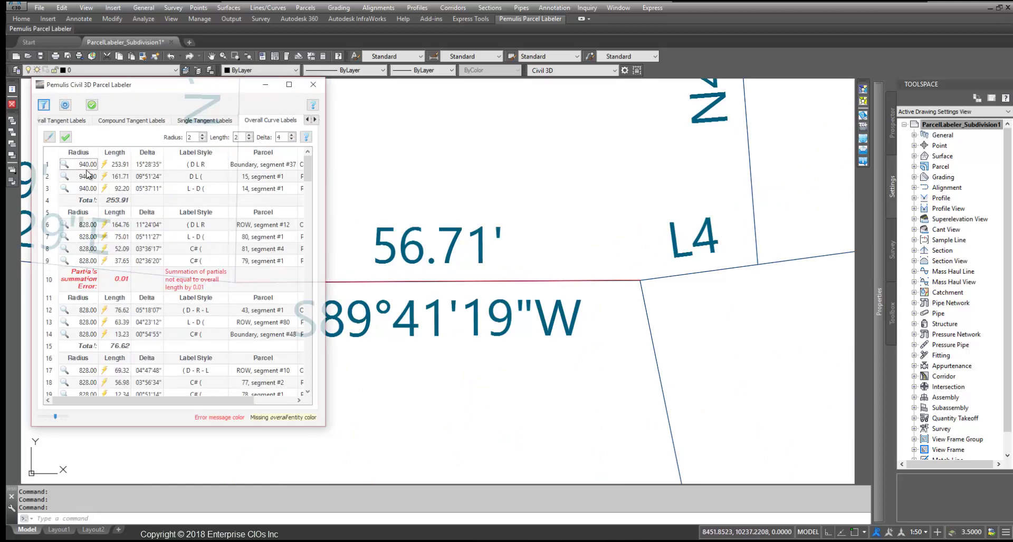
# Locate the 253.91 curve by parcels 14–15 and the 164.76 curve with its 52.09 and 37.65 parts
pyautogui.click(87, 164)
pyautogui.moveTo(55, 416); pyautogui.dragTo(62, 419)
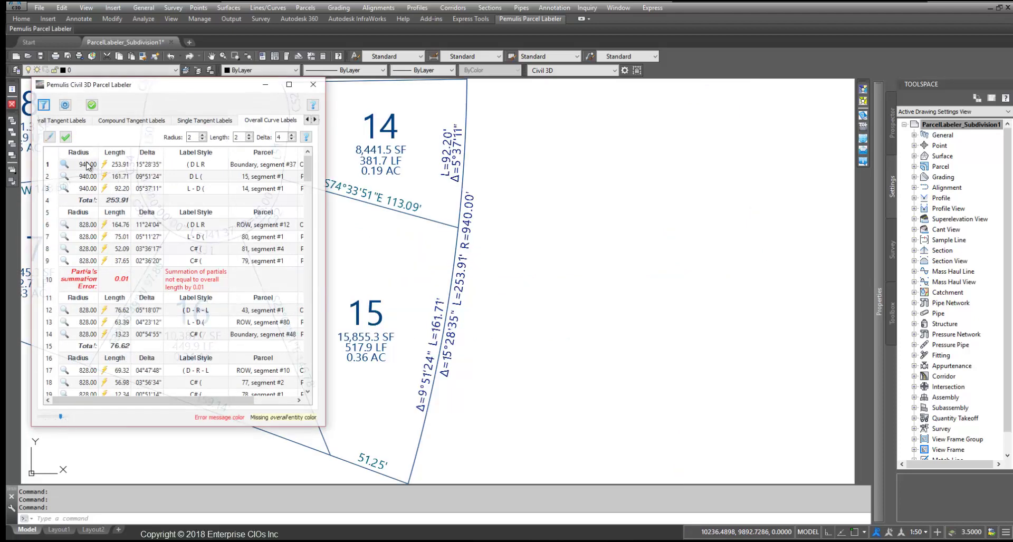
pyautogui.click(116, 164)
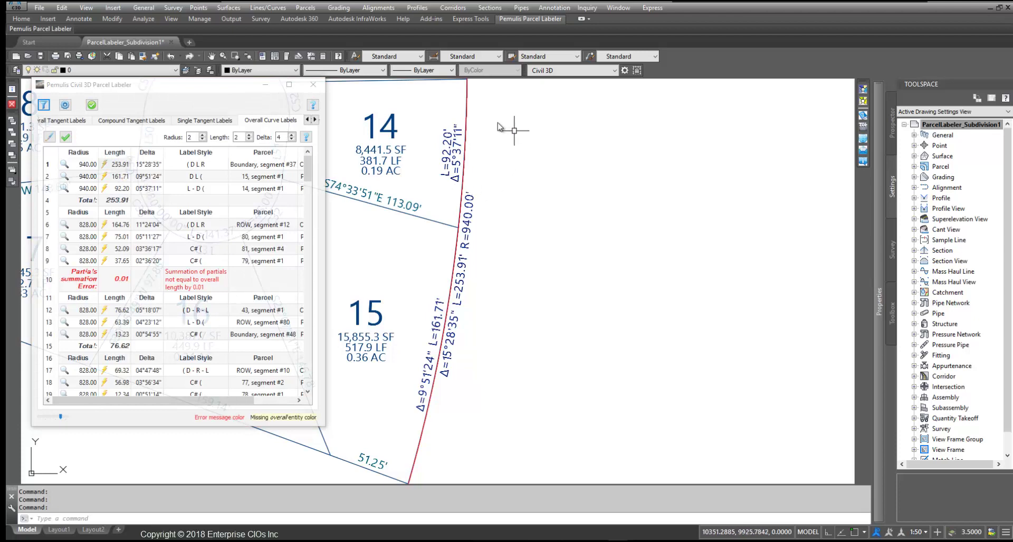
pyautogui.moveTo(538, 181); pyautogui.dragTo(549, 206, button='middle')
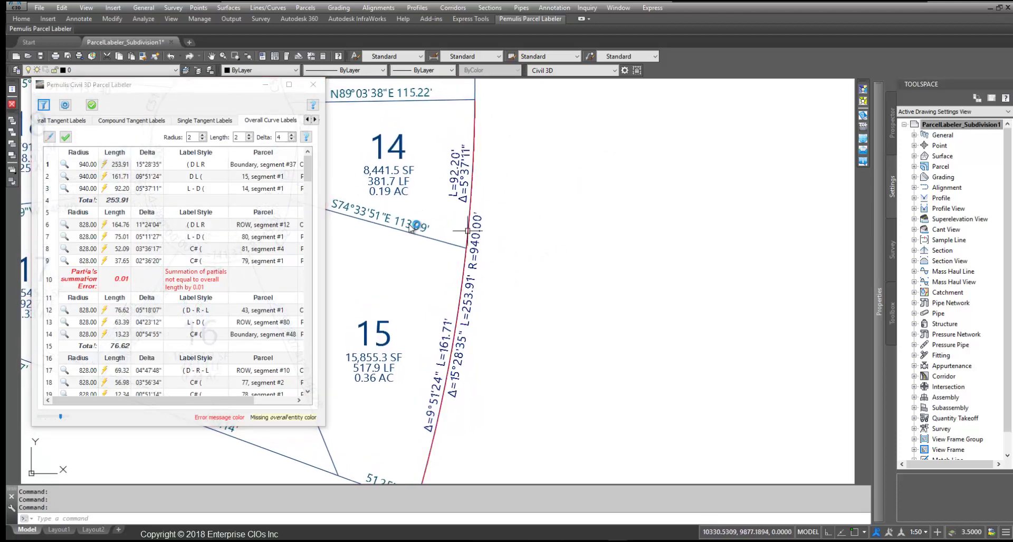
pyautogui.click(84, 227)
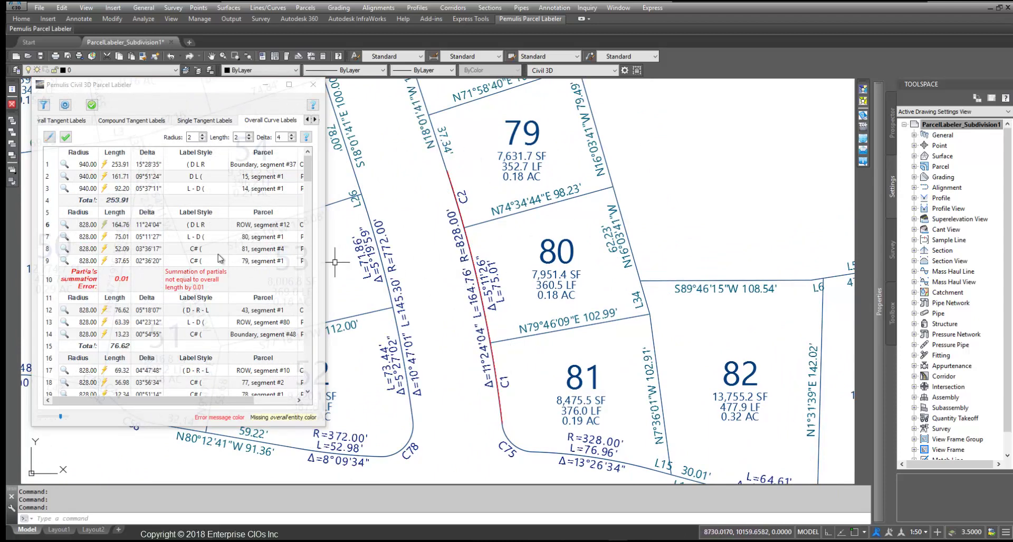
pyautogui.click(121, 249)
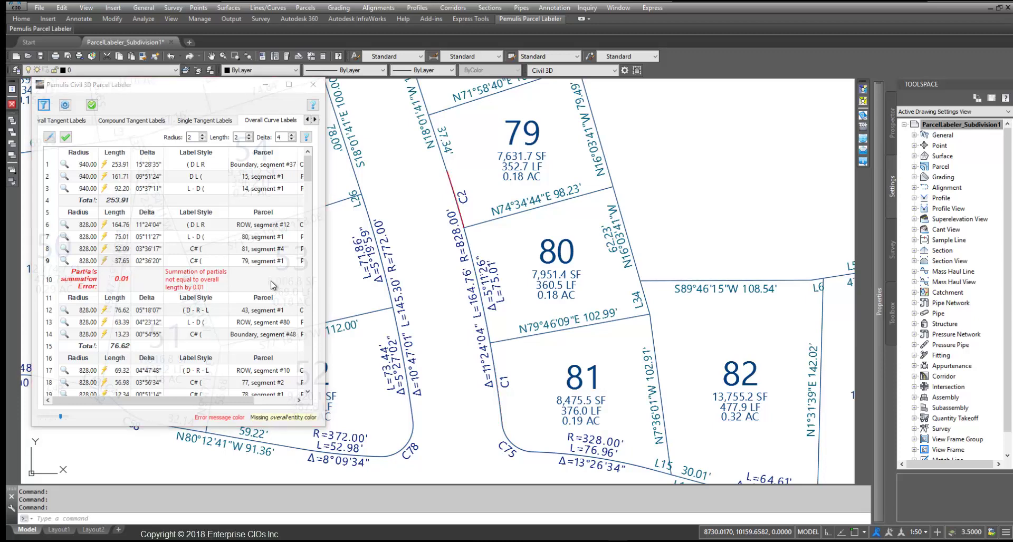
pyautogui.click(278, 121)
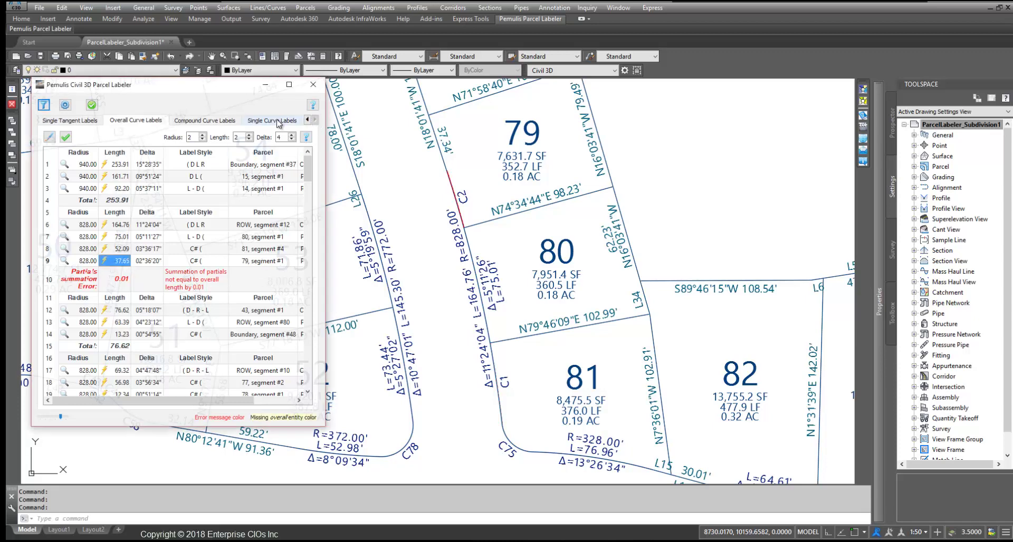
pyautogui.click(205, 122)
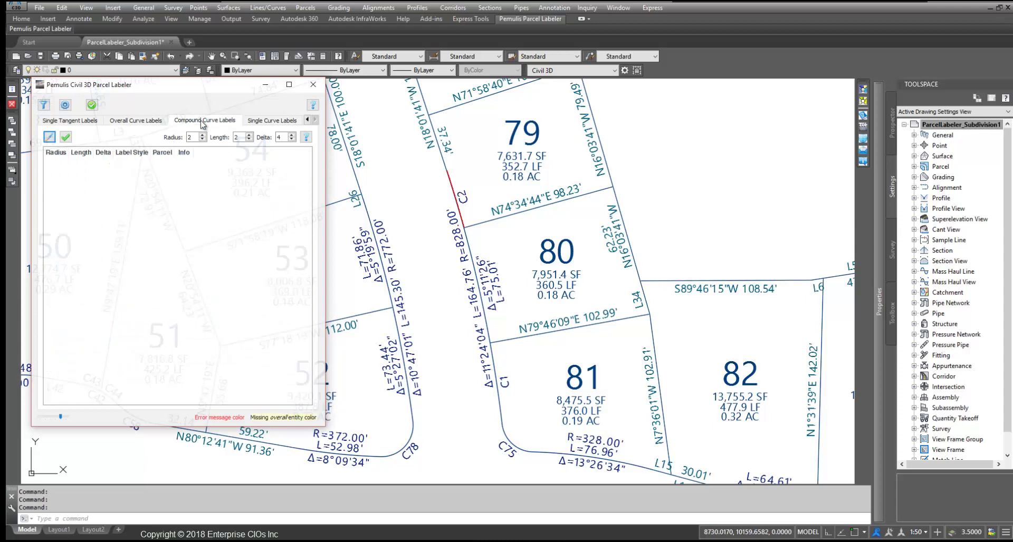
# Scroll the Single Curve Labels list to row 52, then zoom to and highlight the 30.53 curve C57
pyautogui.click(278, 121)
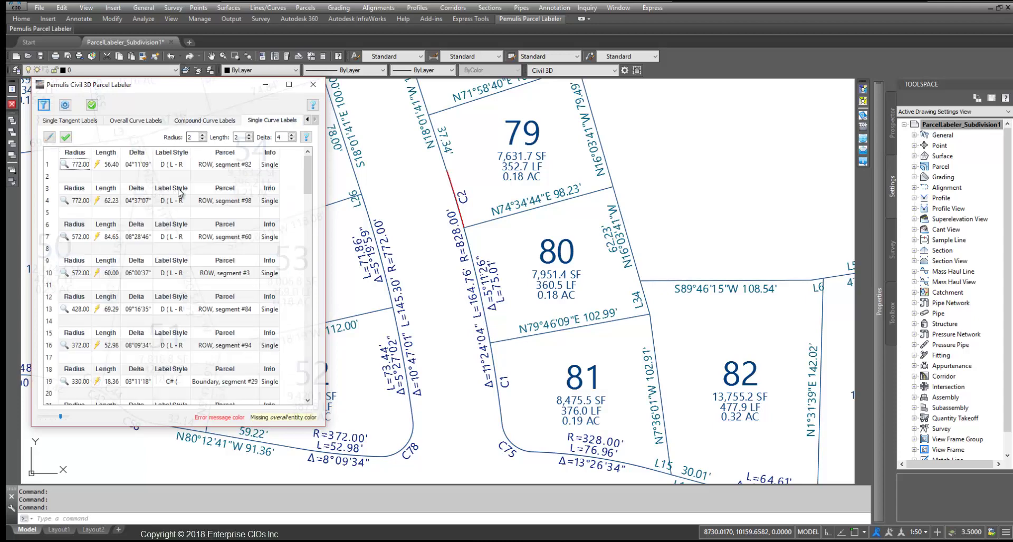
pyautogui.scroll(-1, 203, 264)
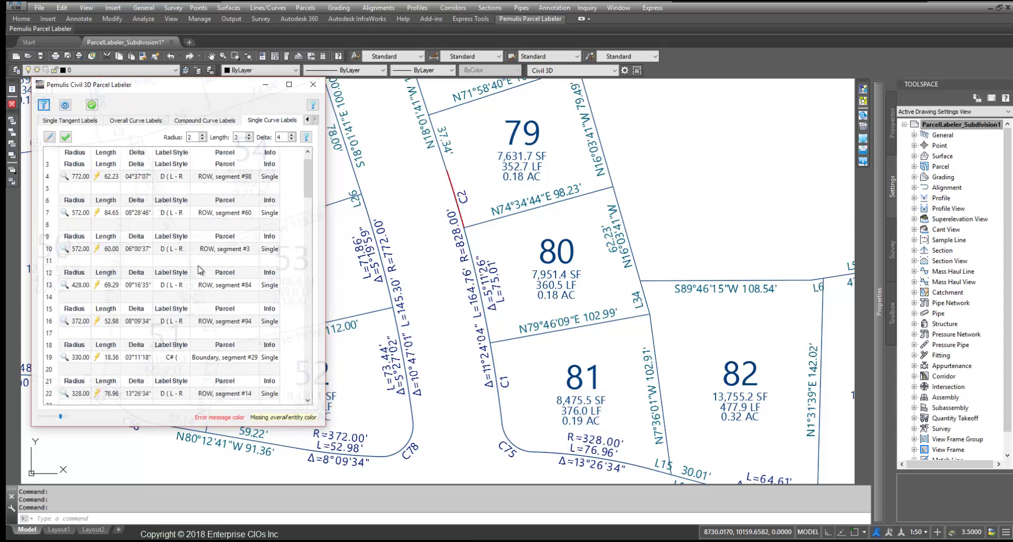
pyautogui.scroll(-2, 201, 267)
pyautogui.scroll(-2, 198, 269)
pyautogui.scroll(-1, 195, 272)
pyautogui.scroll(-3, 197, 271)
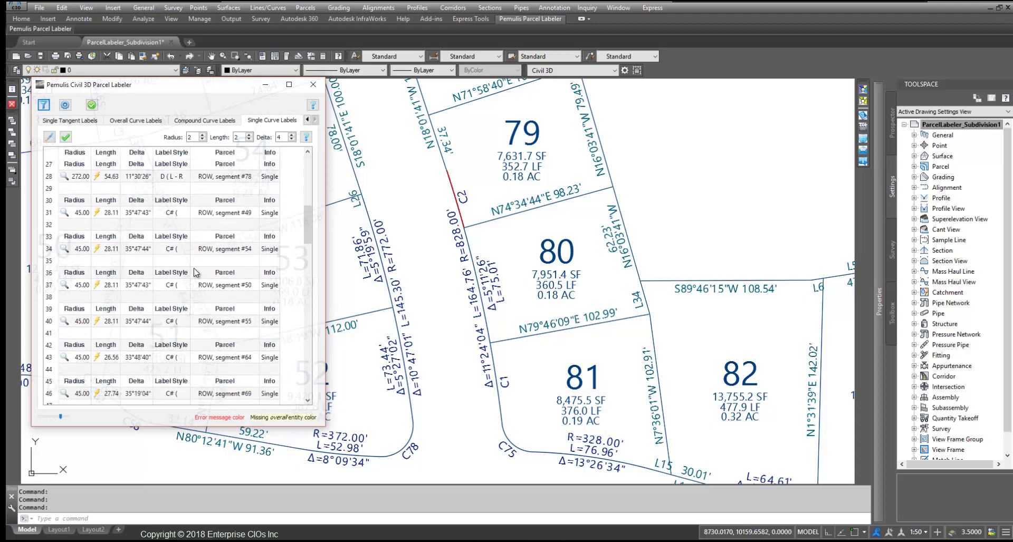
pyautogui.scroll(-3, 204, 273)
pyautogui.scroll(-2, 209, 282)
pyautogui.scroll(-1, 213, 294)
pyautogui.scroll(-1, 212, 294)
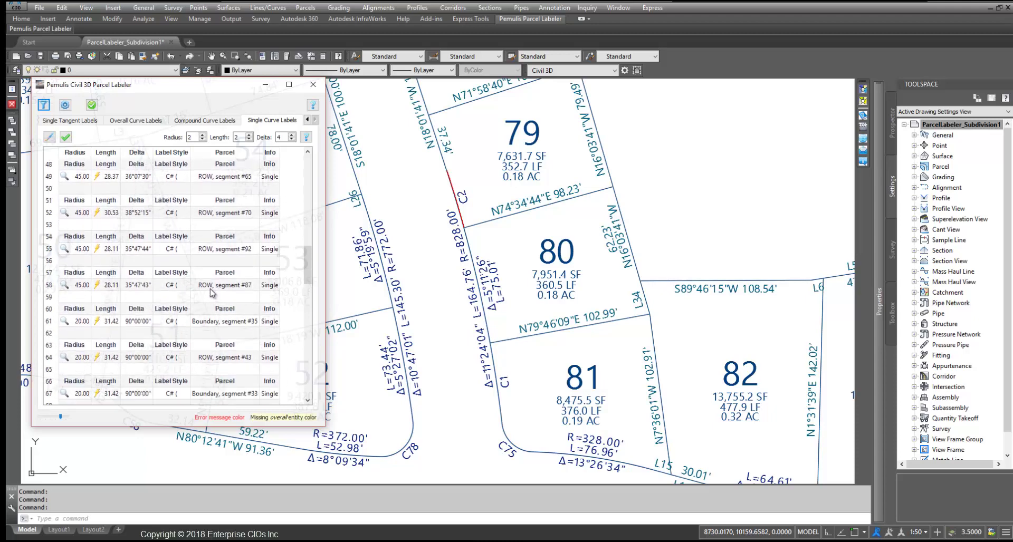
pyautogui.scroll(2, 158, 275)
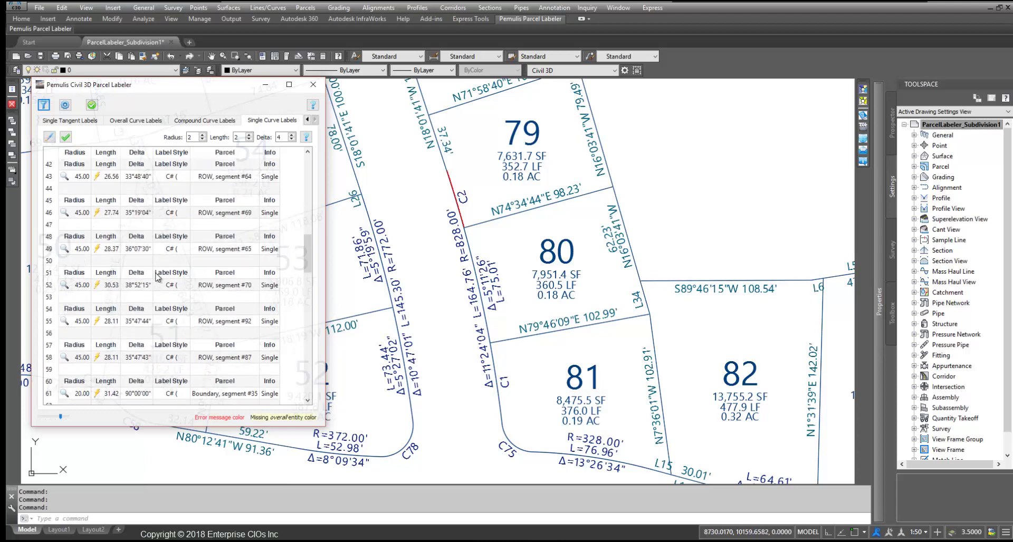
pyautogui.click(83, 286)
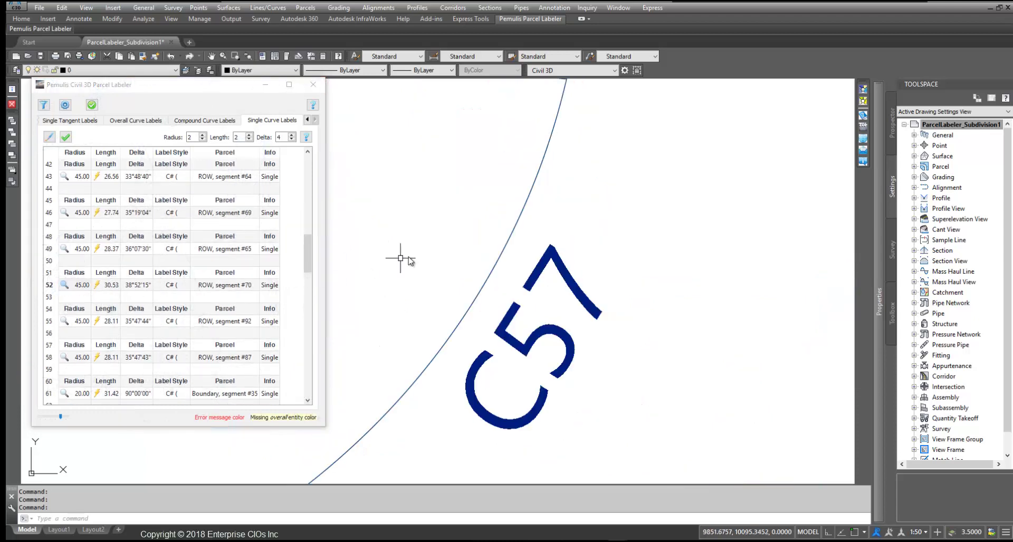
pyautogui.scroll(-1, 405, 257)
pyautogui.scroll(-1, 459, 271)
pyautogui.scroll(-1, 402, 253)
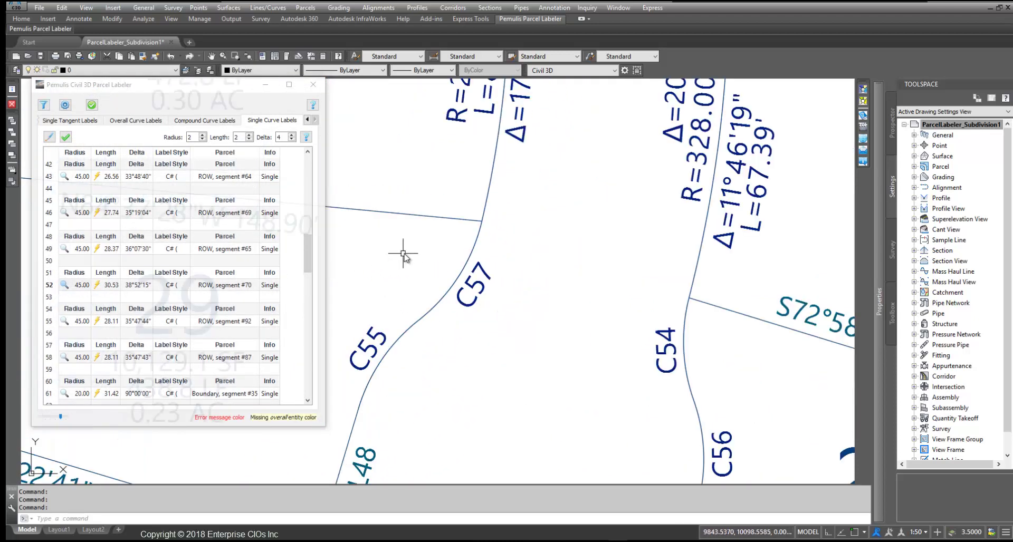
pyautogui.scroll(-1, 446, 267)
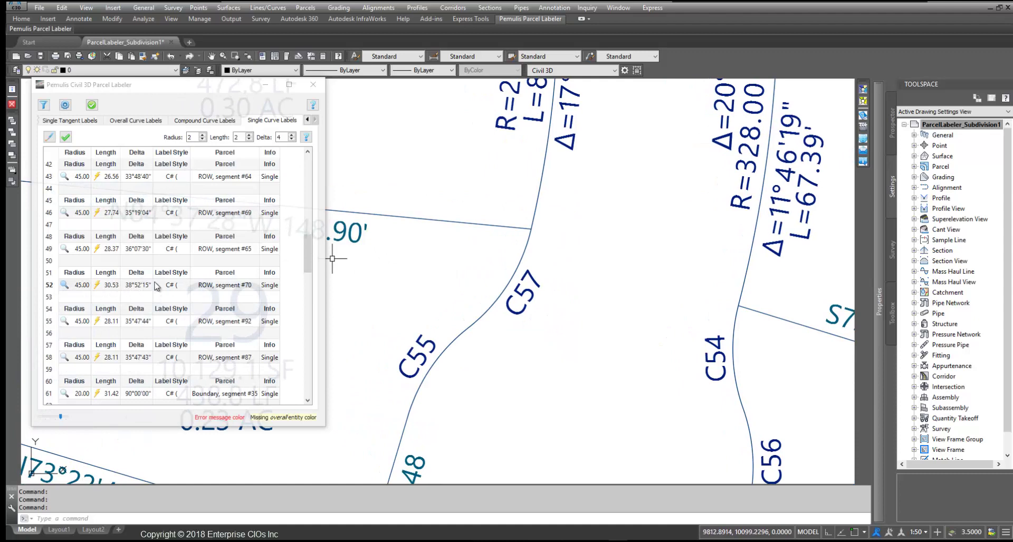
pyautogui.click(115, 285)
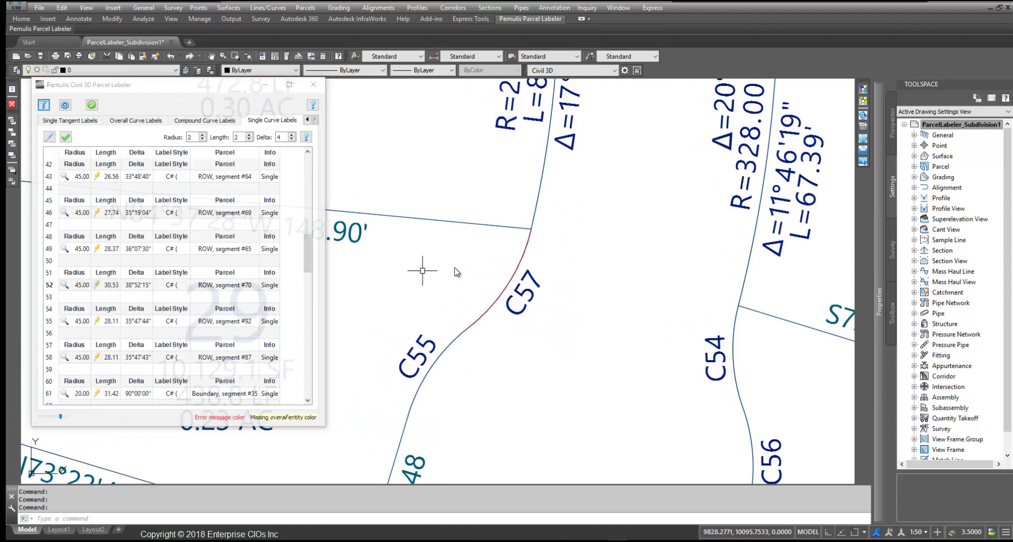
# Set curve C57's label style to D ( L R, then change it to D ( L - R
pyautogui.click(105, 286)
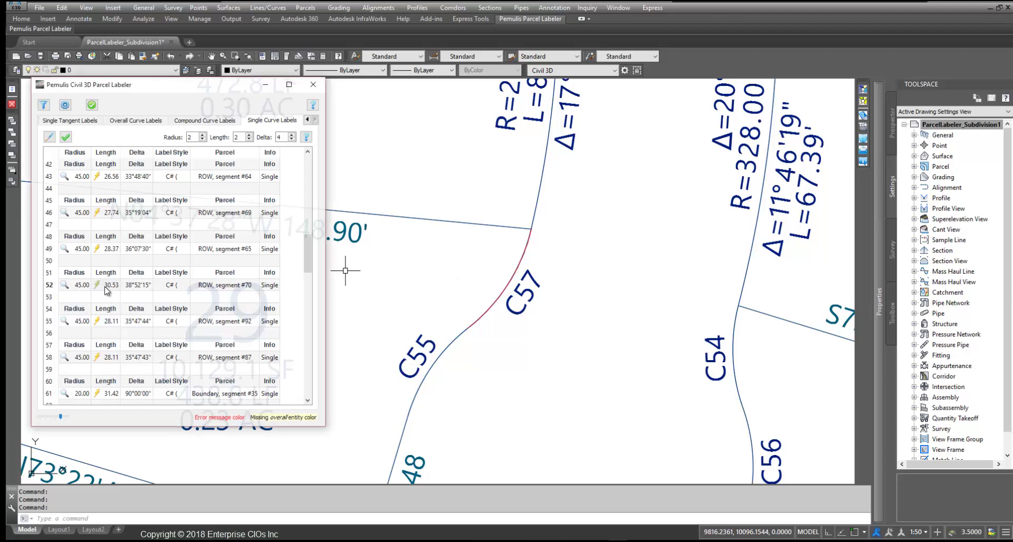
pyautogui.click(179, 287)
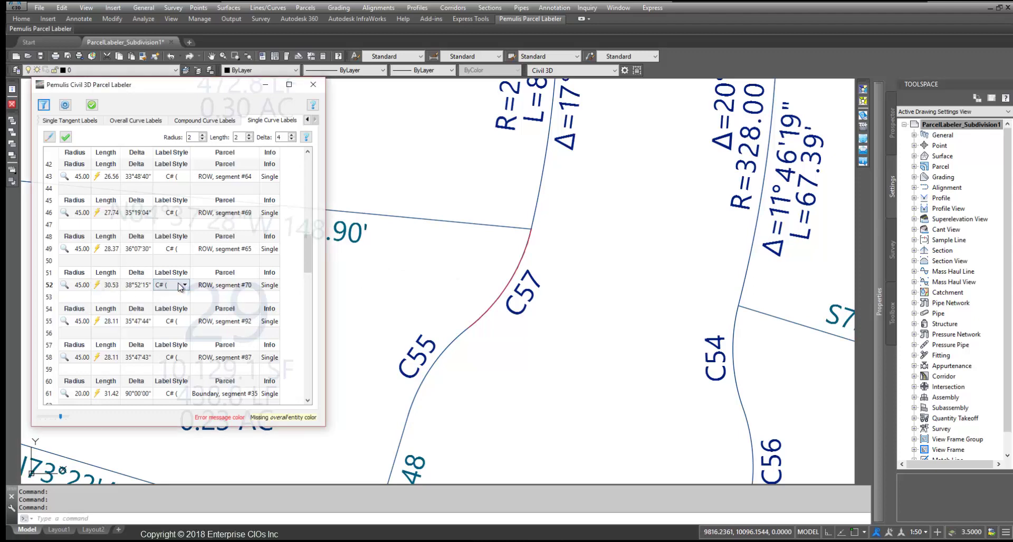
pyautogui.click(179, 287)
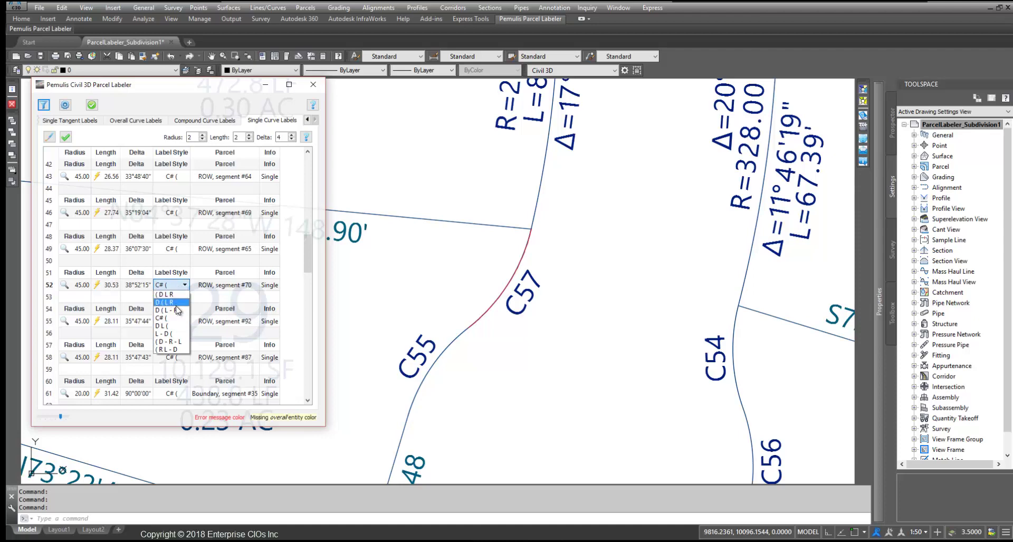
pyautogui.click(176, 307)
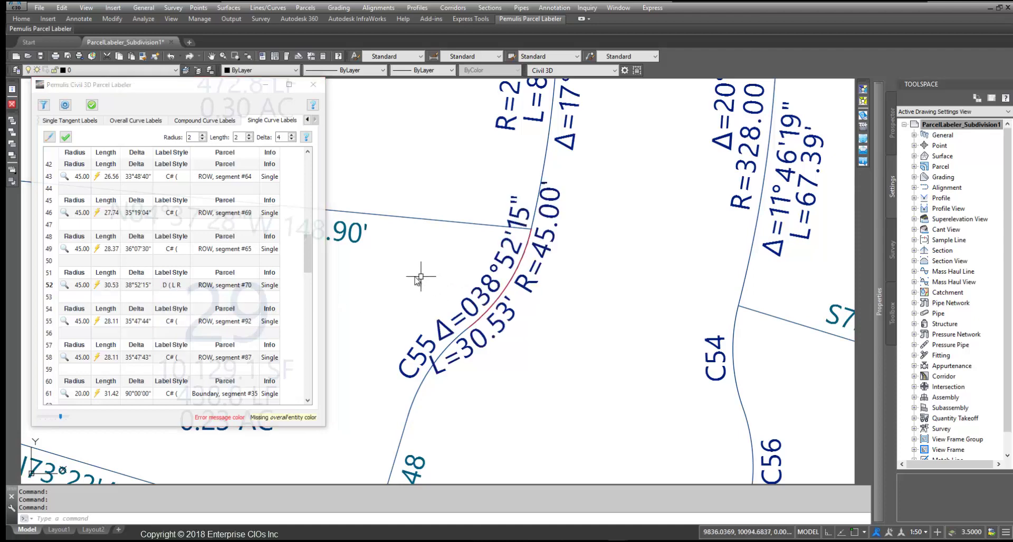
pyautogui.click(172, 286)
pyautogui.click(173, 286)
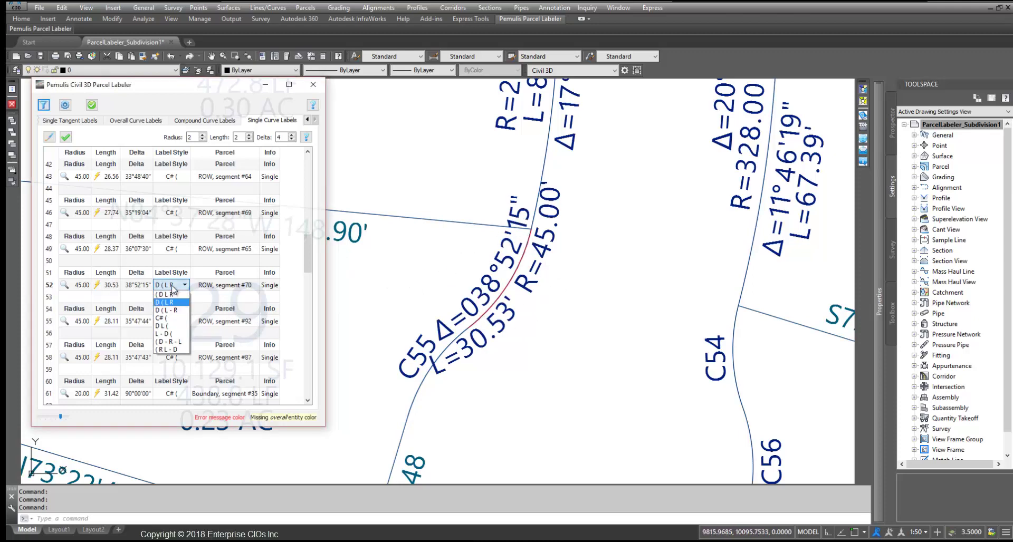
pyautogui.click(179, 312)
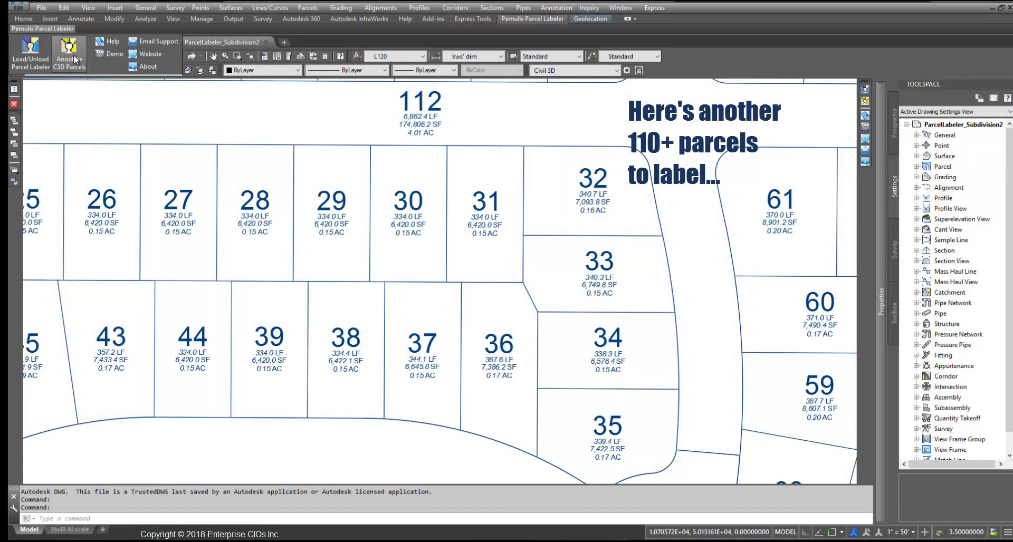
# Run Annotate C3D Parcels on ParcelLabeler_Subdivision2, keeping every parcel checked, and confirm the labeling
pyautogui.click(74, 55)
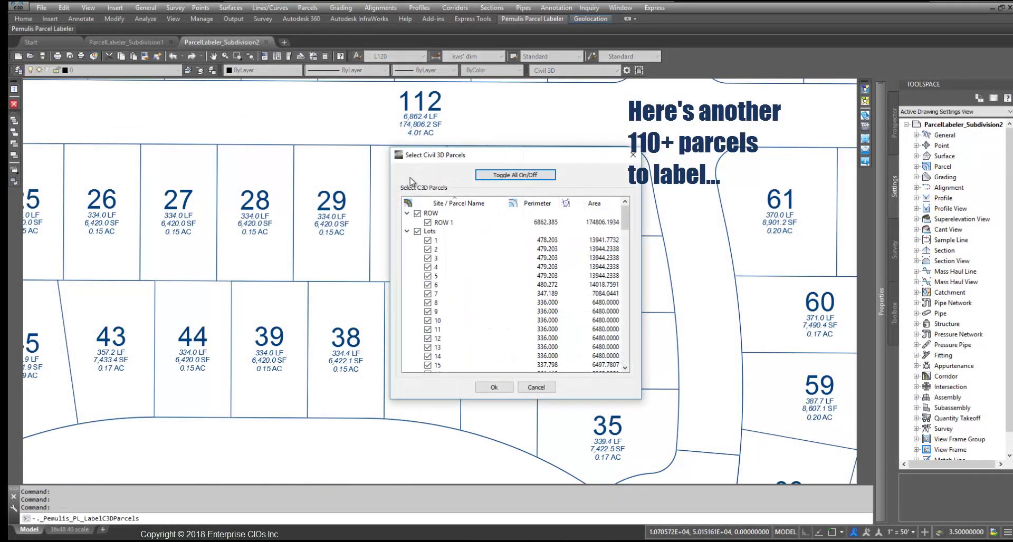
pyautogui.moveTo(486, 161); pyautogui.dragTo(153, 101)
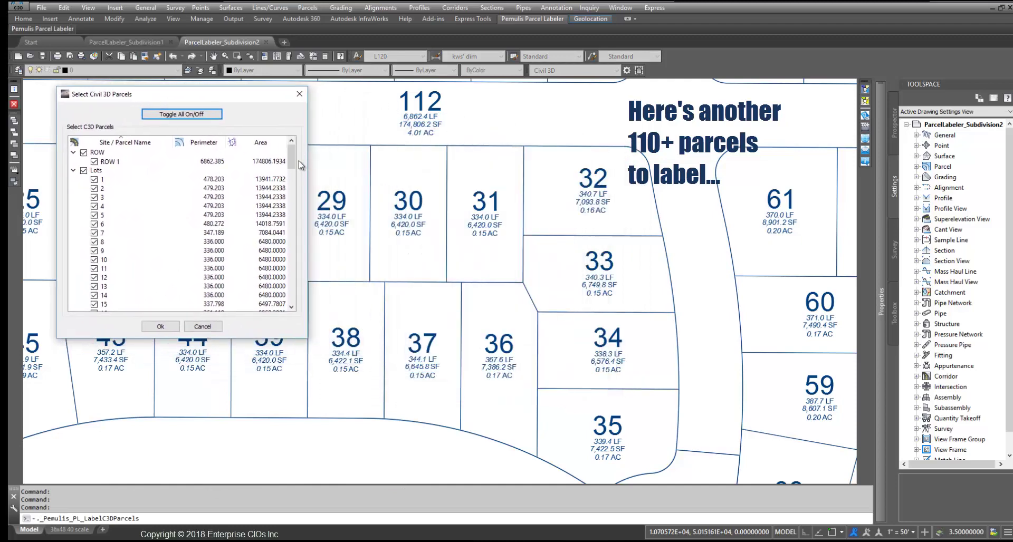
pyautogui.moveTo(293, 154); pyautogui.dragTo(291, 290)
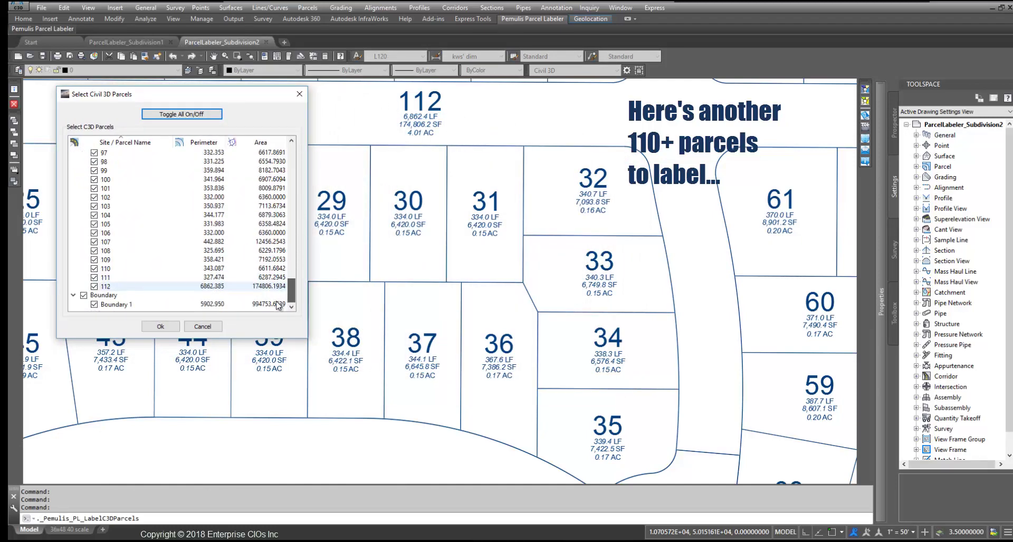
pyautogui.click(161, 326)
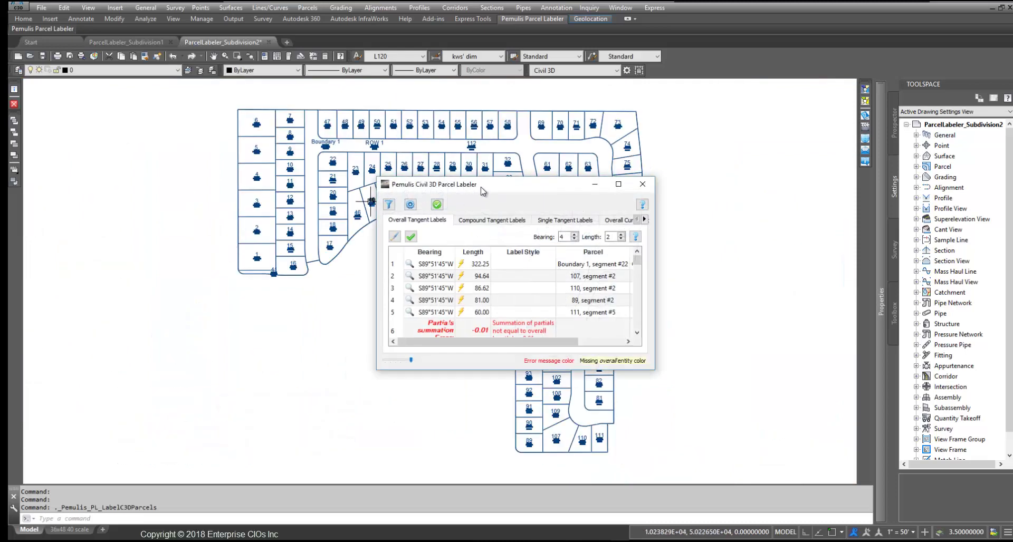
# Move the Pemulis labeler results window to the top-left and enlarge it to show more rows
pyautogui.moveTo(483, 191); pyautogui.dragTo(147, 106)
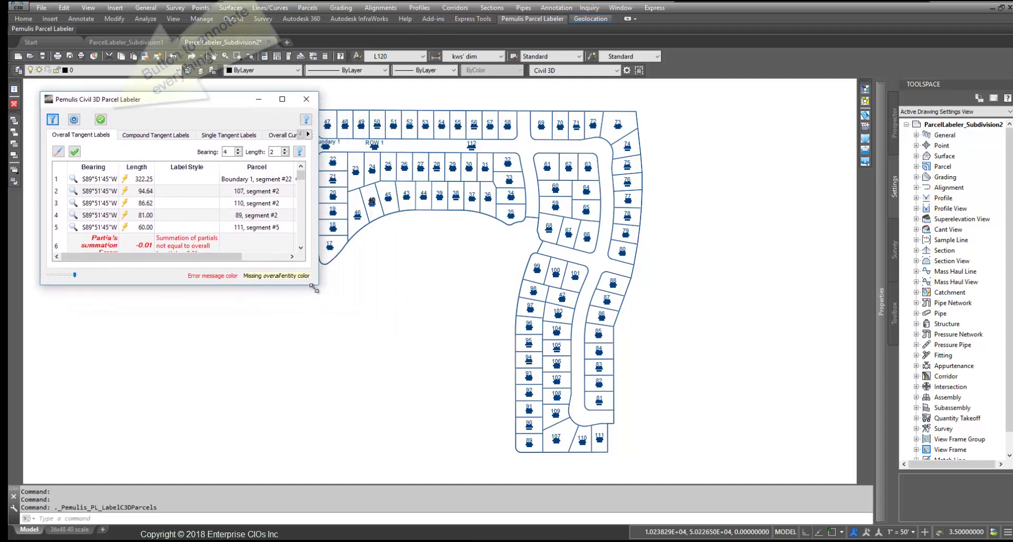
pyautogui.moveTo(314, 288); pyautogui.dragTo(343, 428)
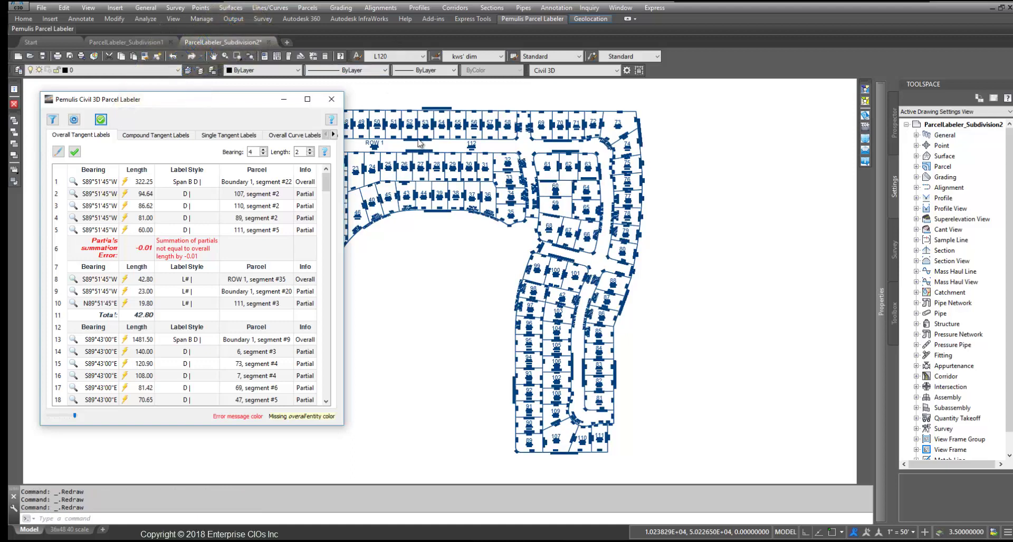
pyautogui.scroll(5, 419, 141)
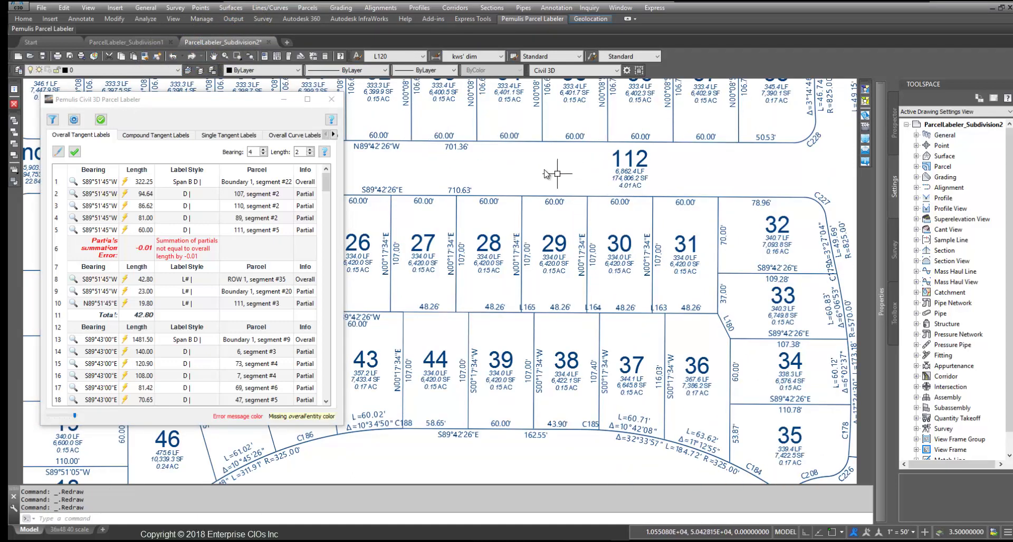
pyautogui.moveTo(486, 176); pyautogui.dragTo(713, 239, button='middle')
pyautogui.moveTo(552, 251); pyautogui.dragTo(673, 204, button='middle')
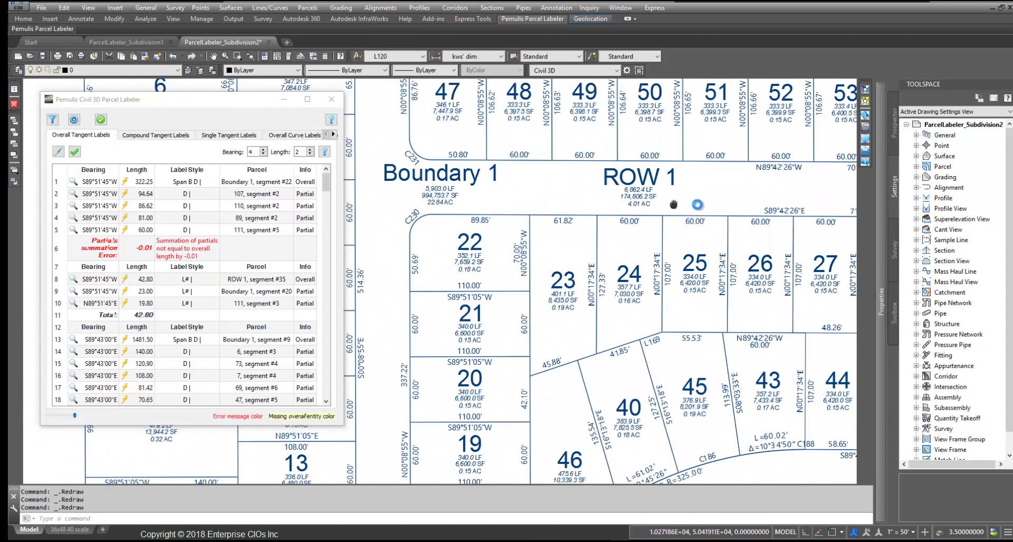
pyautogui.scroll(-3, 673, 204)
pyautogui.moveTo(511, 226)
pyautogui.mouseDown(button='middle')
pyautogui.moveTo(620, 222)
pyautogui.moveTo(534, 214)
pyautogui.mouseUp(button='middle')
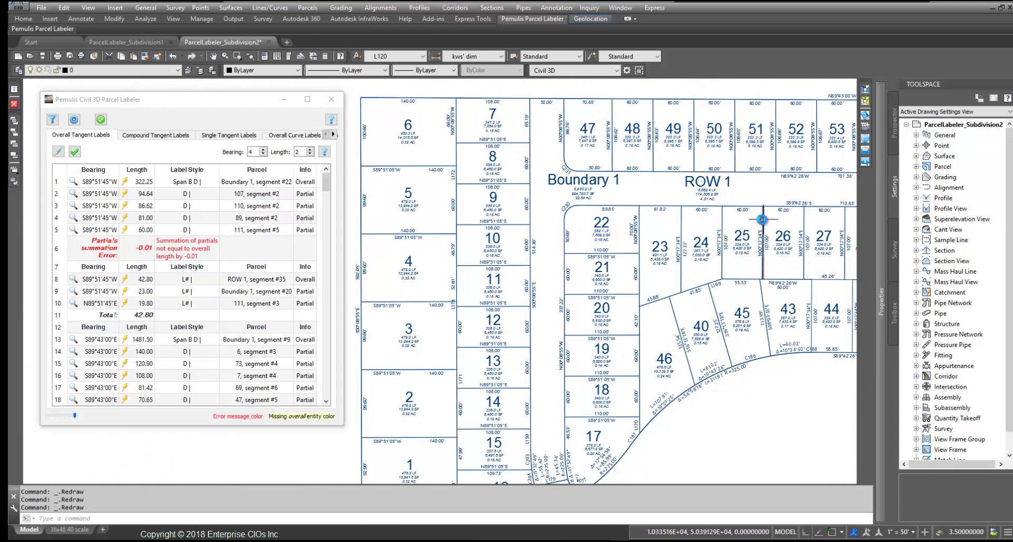
pyautogui.moveTo(761, 220); pyautogui.dragTo(674, 151, button='middle')
pyautogui.moveTo(697, 216)
pyautogui.mouseDown(button='middle')
pyautogui.moveTo(583, 212)
pyautogui.moveTo(503, 274)
pyautogui.mouseUp(button='middle')
pyautogui.moveTo(749, 189)
pyautogui.mouseDown(button='middle')
pyautogui.moveTo(612, 230)
pyautogui.moveTo(439, 214)
pyautogui.mouseUp(button='middle')
pyautogui.moveTo(650, 284); pyautogui.dragTo(649, 192, button='middle')
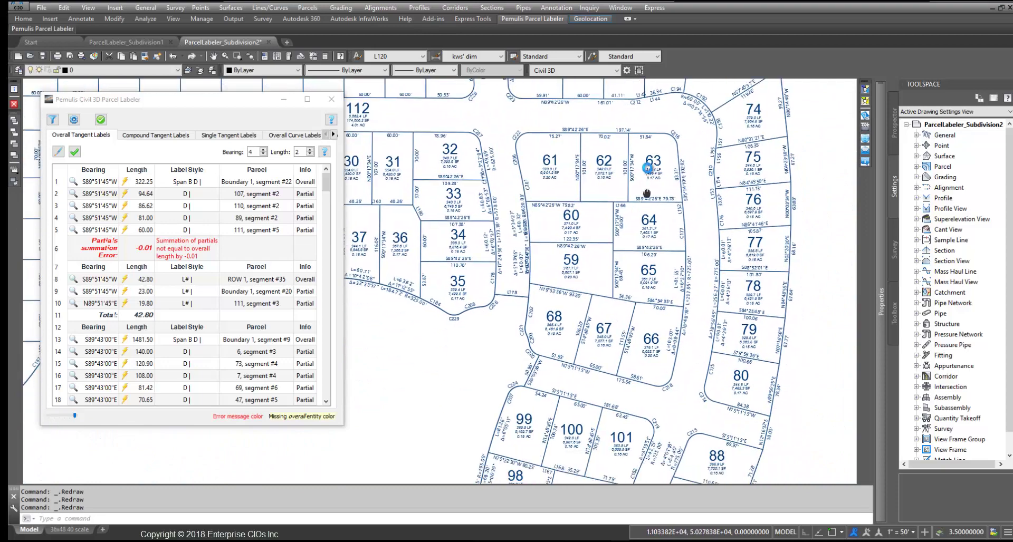
pyautogui.moveTo(628, 385)
pyautogui.mouseDown(button='middle')
pyautogui.moveTo(624, 289)
pyautogui.moveTo(646, 200)
pyautogui.mouseUp(button='middle')
pyautogui.moveTo(618, 454); pyautogui.dragTo(601, 265, button='middle')
pyautogui.moveTo(633, 395); pyautogui.dragTo(633, 292, button='middle')
pyautogui.moveTo(631, 334)
pyautogui.mouseDown(button='middle')
pyautogui.moveTo(617, 249)
pyautogui.moveTo(651, 290)
pyautogui.moveTo(640, 312)
pyautogui.mouseUp(button='middle')
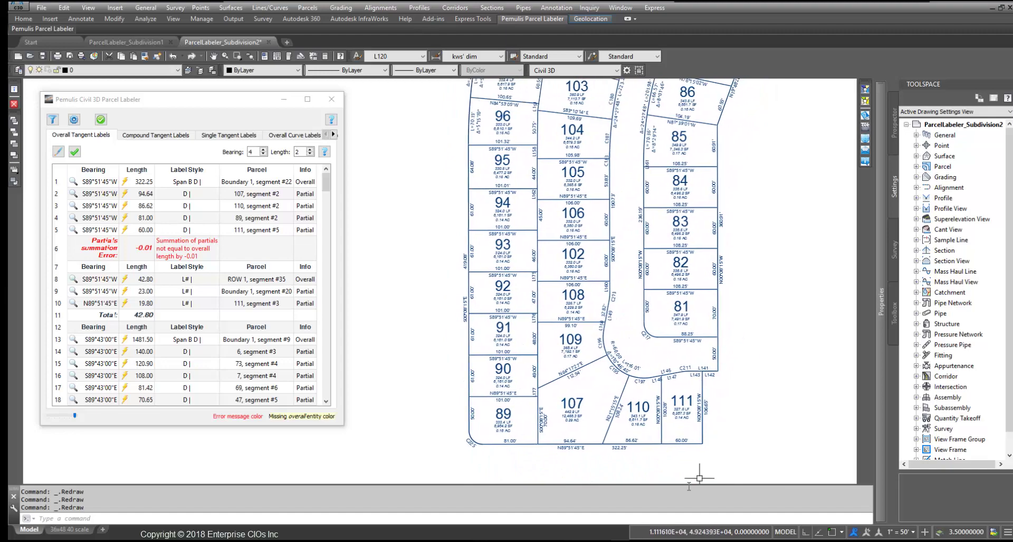